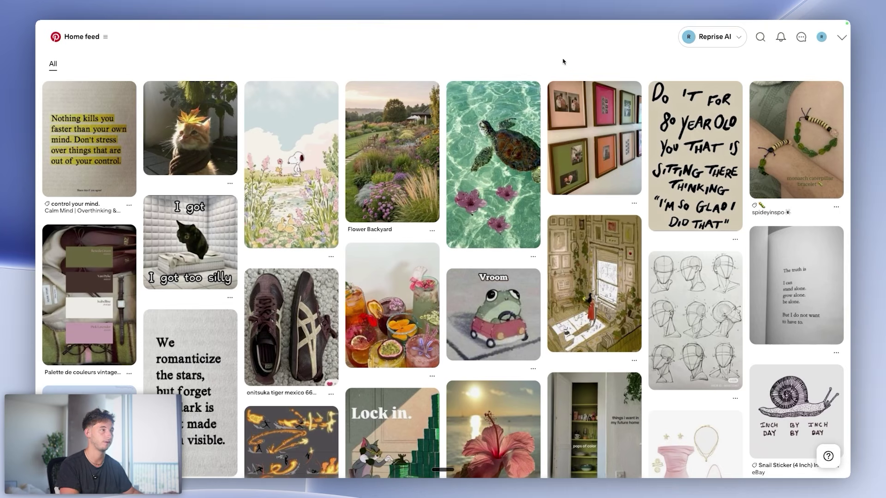
# Search Pinterest for "AI SaaS landing page dark mode" and browse the resulting landing page designs
pyautogui.click(760, 39)
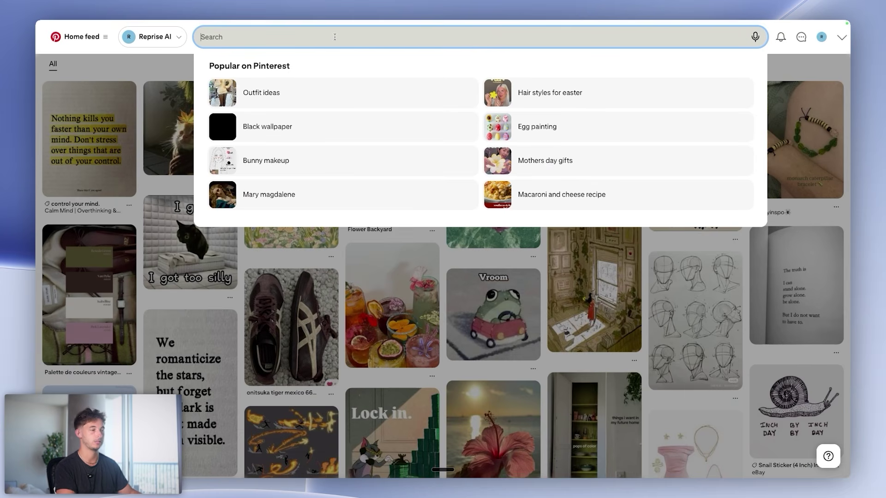
pyautogui.write('AI SaaS landing page dark mode')
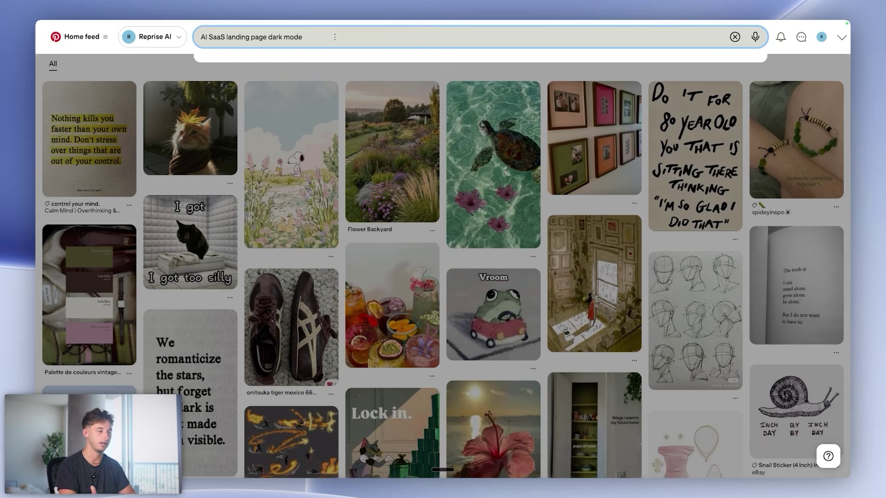
pyautogui.press('Return')
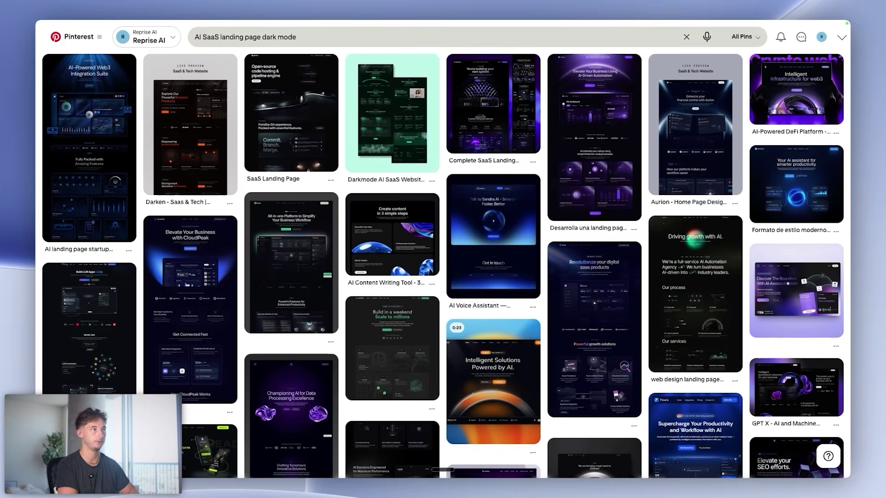
pyautogui.scroll(-15, 339, 322)
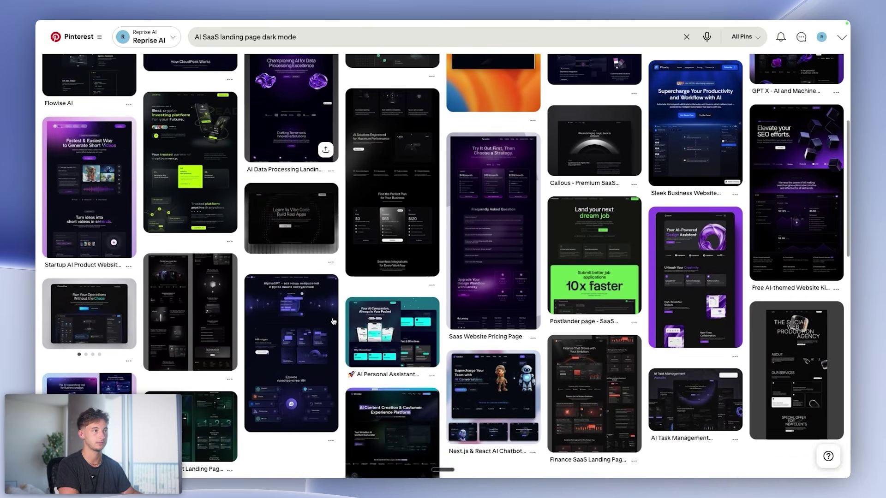
pyautogui.scroll(-15, 340, 322)
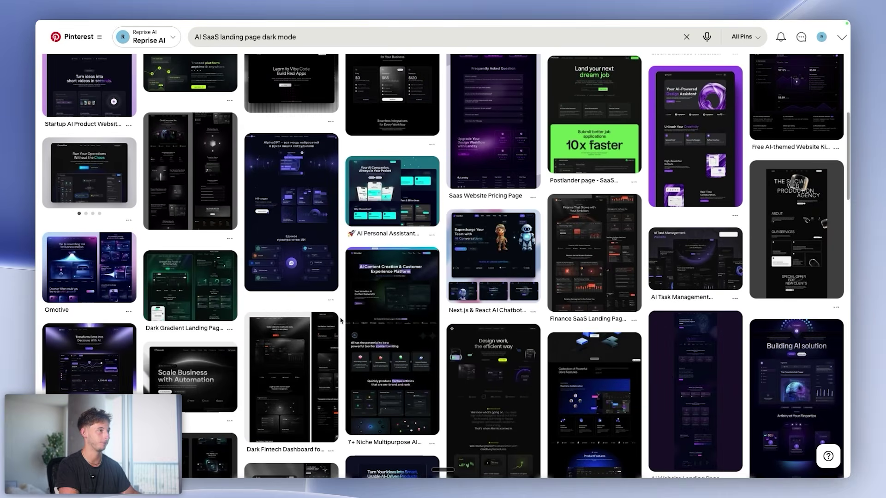
pyautogui.scroll(1, 340, 319)
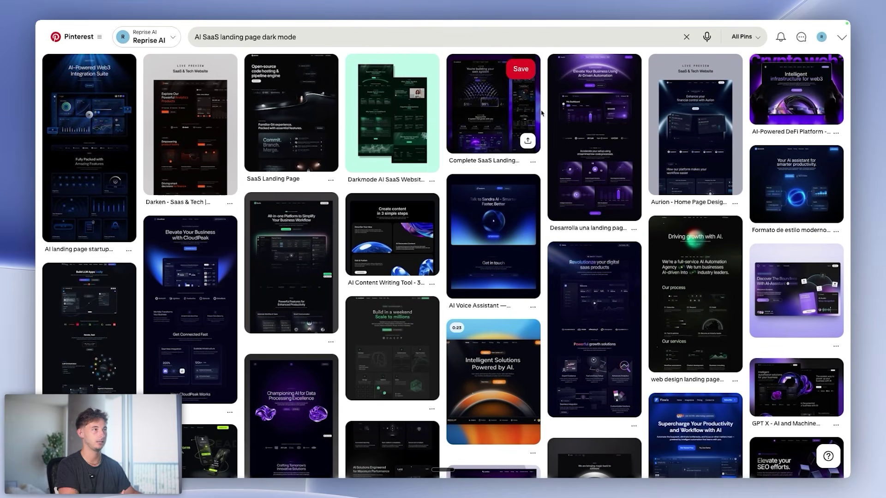
pyautogui.click(611, 137)
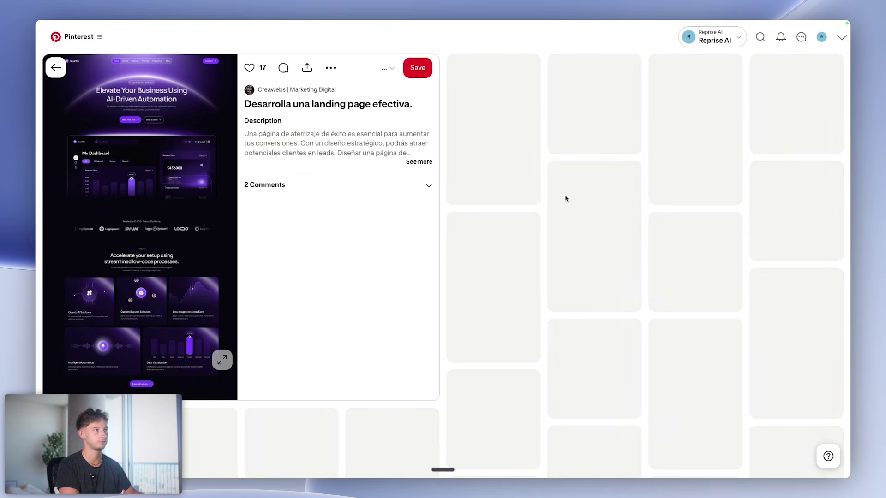
pyautogui.press('Escape')
# Save the "Driving growth with AI" pin to a new board named Web design landing
pyautogui.scroll(-3, 670, 285)
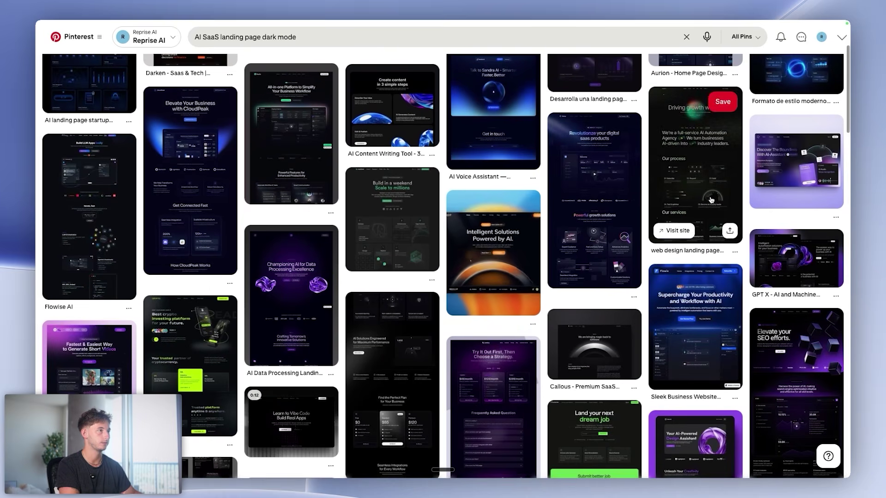
pyautogui.click(706, 188)
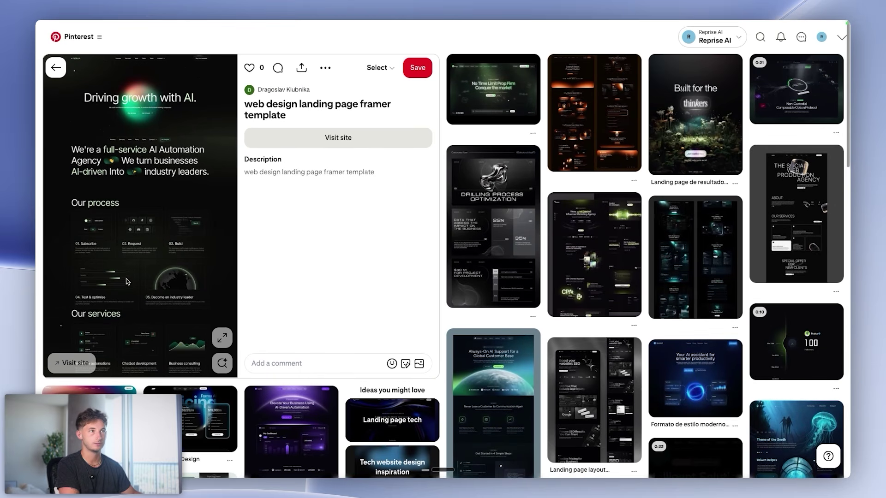
pyautogui.click(383, 69)
pyautogui.moveTo(348, 166)
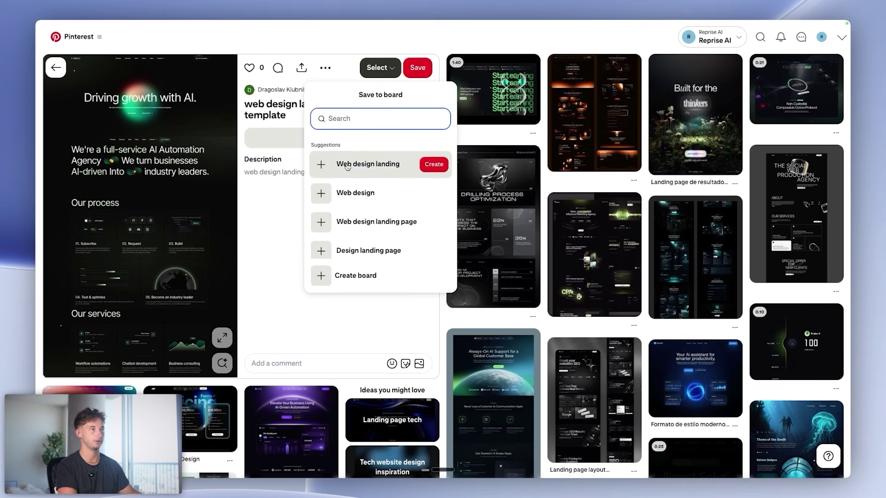
pyautogui.click(429, 164)
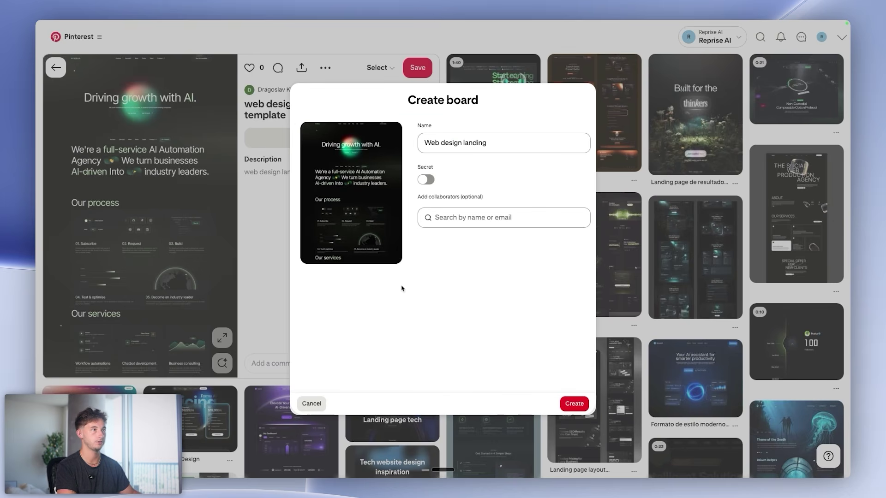
pyautogui.click(573, 407)
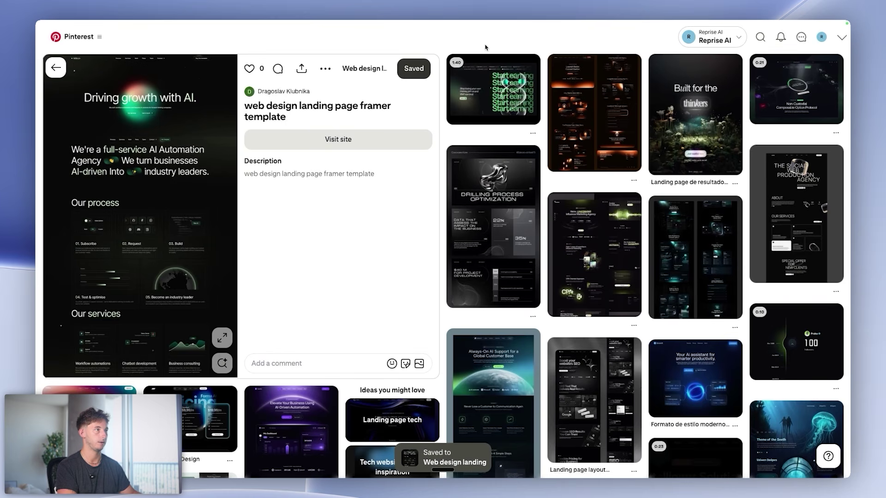
# Save the "Built for the thinkers" landing page pin to the Web design landing board
pyautogui.click(695, 115)
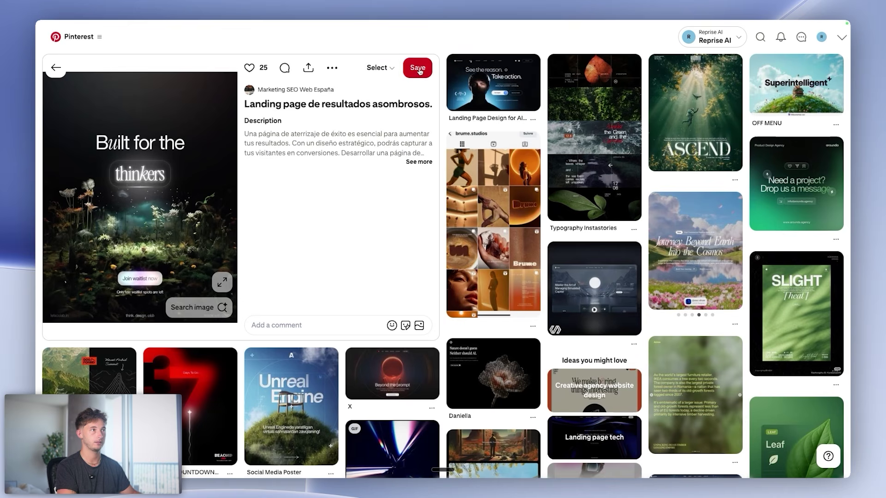
pyautogui.click(383, 71)
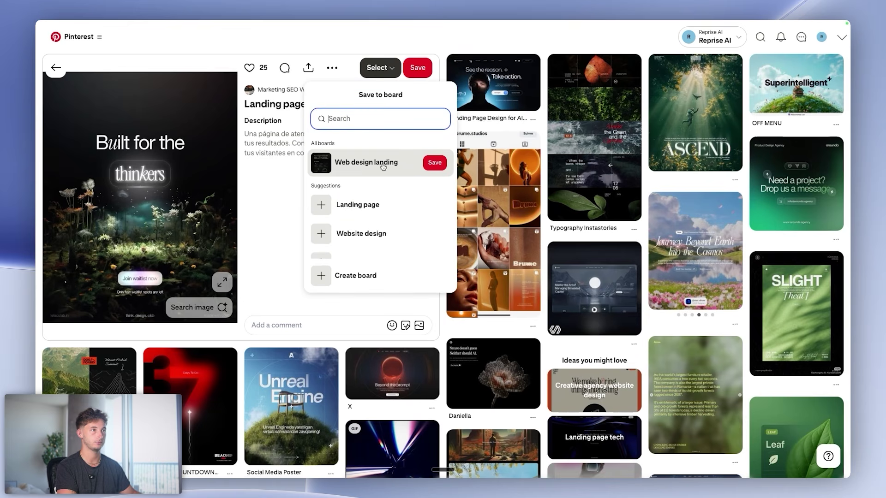
pyautogui.click(434, 163)
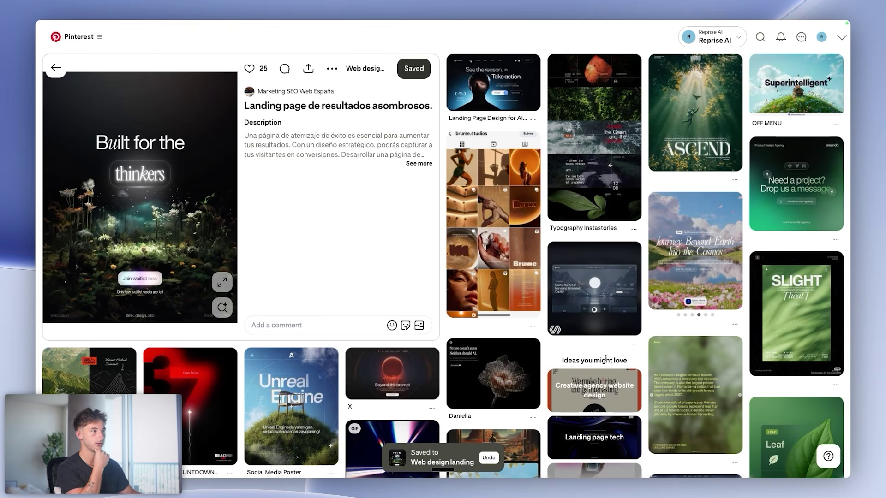
# Open the Klinity brand design pin among the related pins and save it to the Web design landing board
pyautogui.scroll(-3, 507, 388)
pyautogui.scroll(-3, 420, 383)
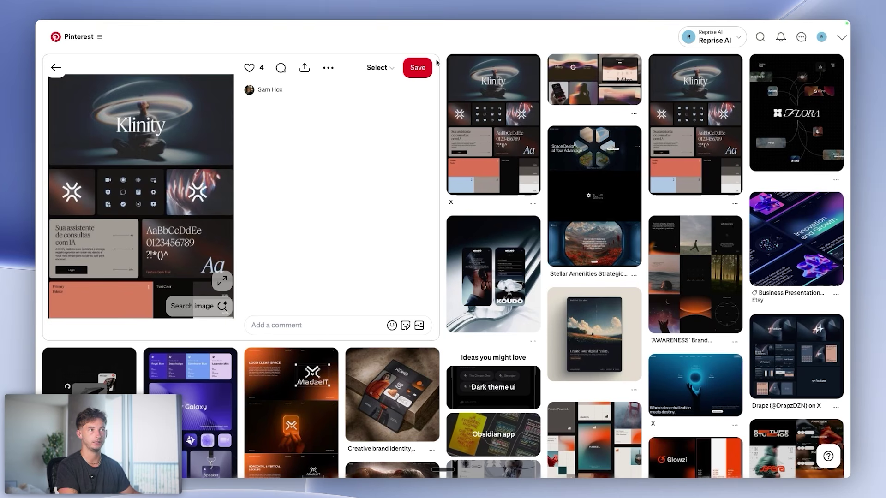
pyautogui.click(374, 73)
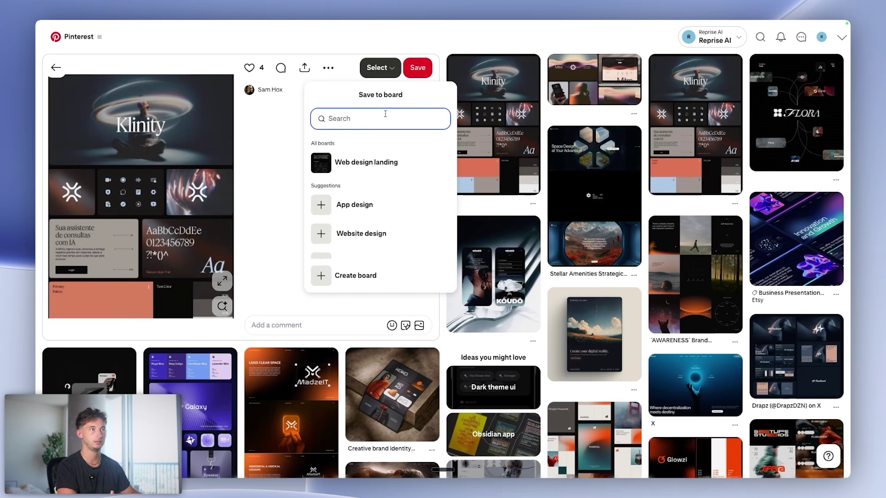
pyautogui.click(368, 160)
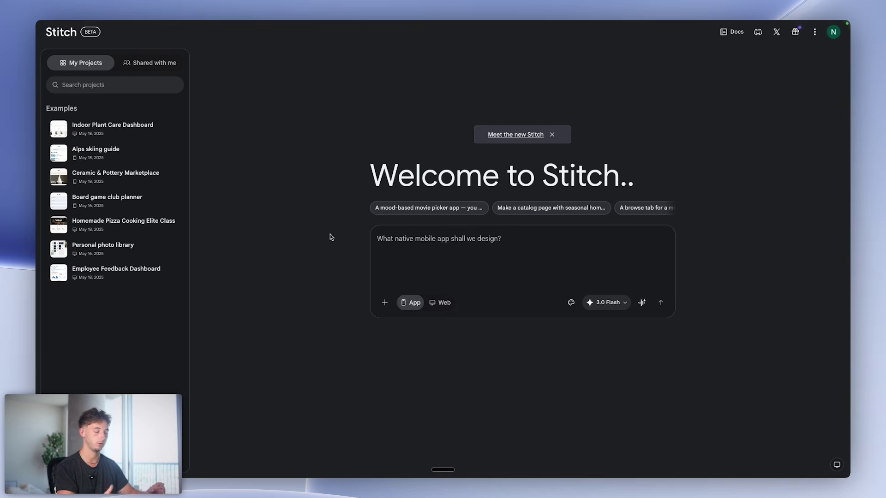
# Search the web for "google stitch", switch to Stitch and set the design type to Web
pyautogui.press('super+t')
pyautogui.write('google stitch')
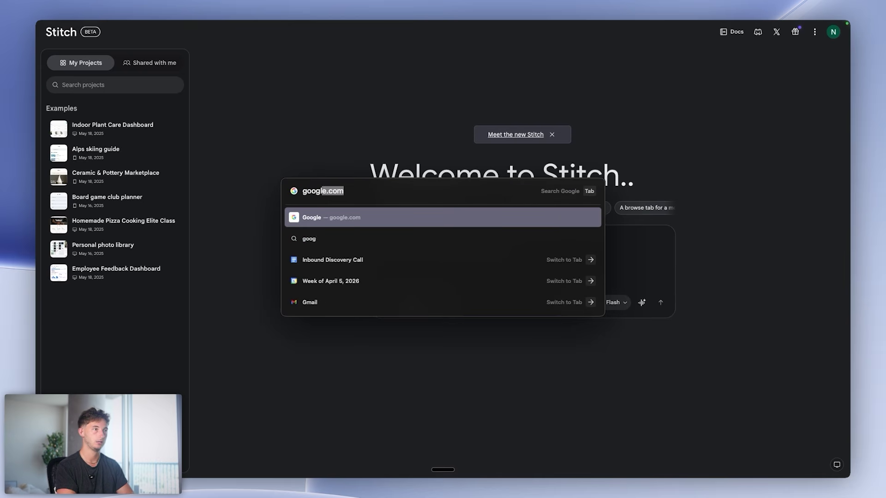
pyautogui.press('Return')
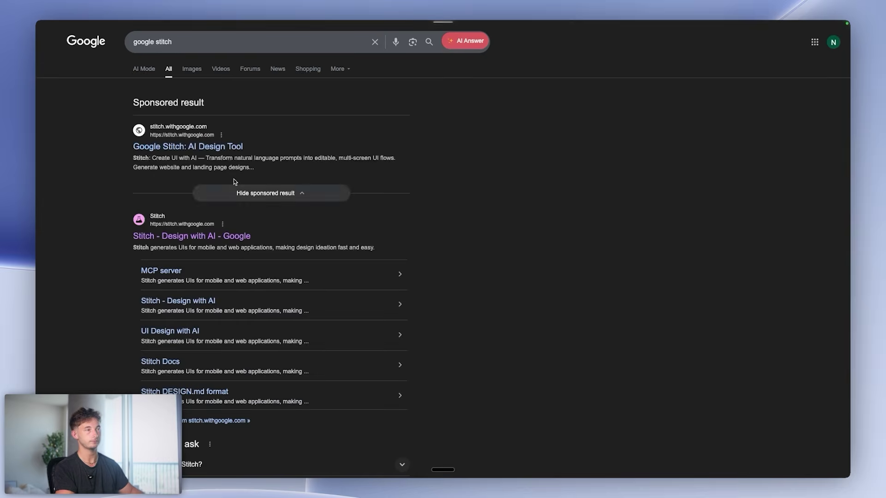
pyautogui.moveTo(155, 235); pyautogui.dragTo(182, 239)
pyautogui.moveTo(38, 277)
pyautogui.click(76, 321)
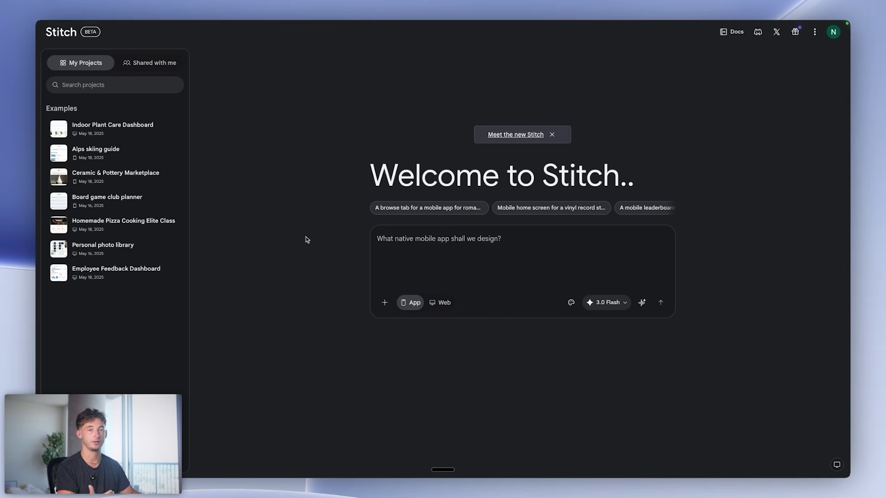
pyautogui.click(444, 304)
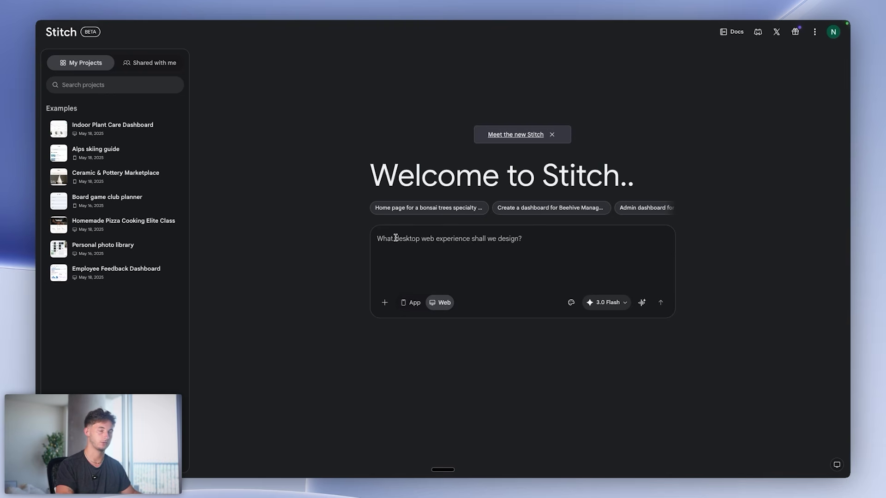
# Switch to Pinterest, view the saved designs under All Pins in the profile, and return to Stitch
pyautogui.moveTo(38, 276)
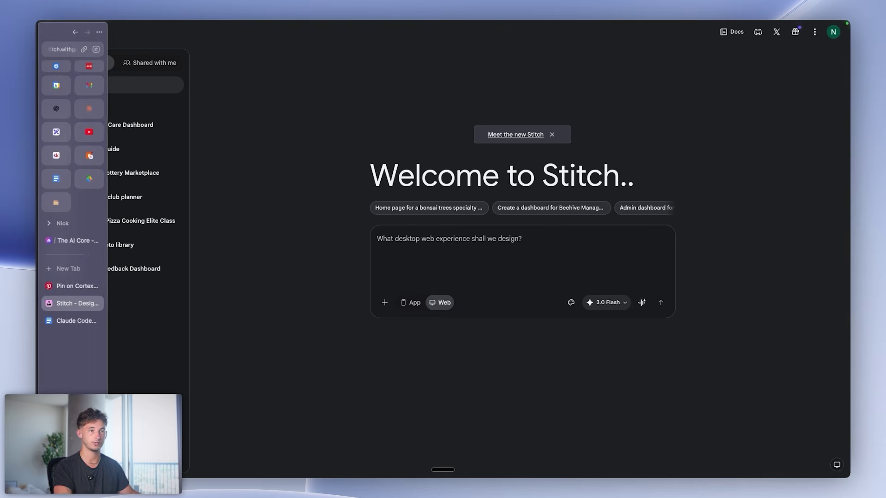
pyautogui.click(60, 286)
pyautogui.click(822, 37)
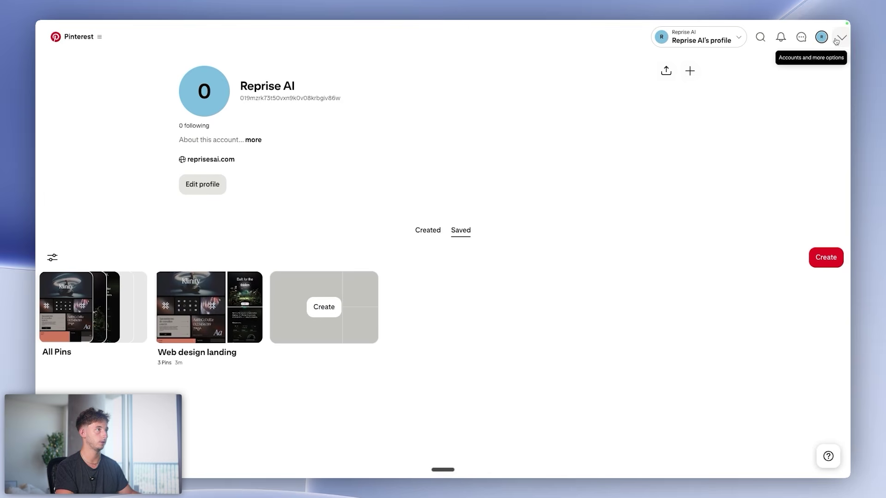
pyautogui.click(100, 326)
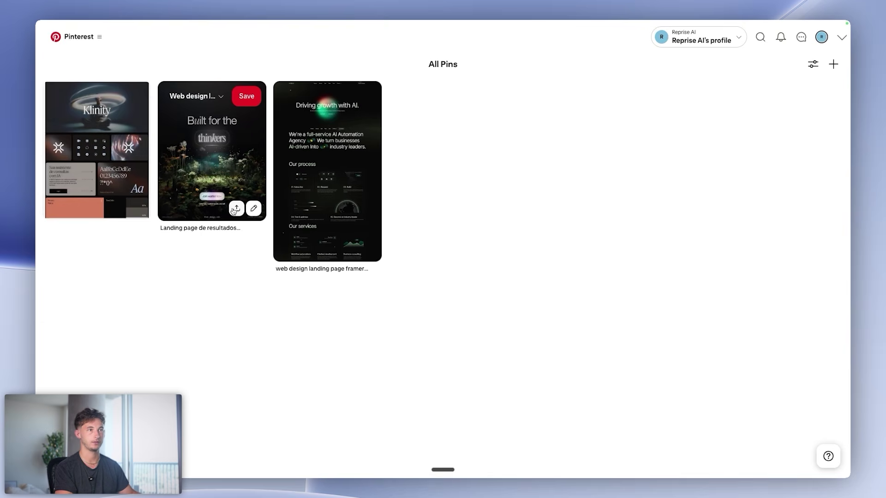
pyautogui.click(351, 249)
pyautogui.click(351, 250)
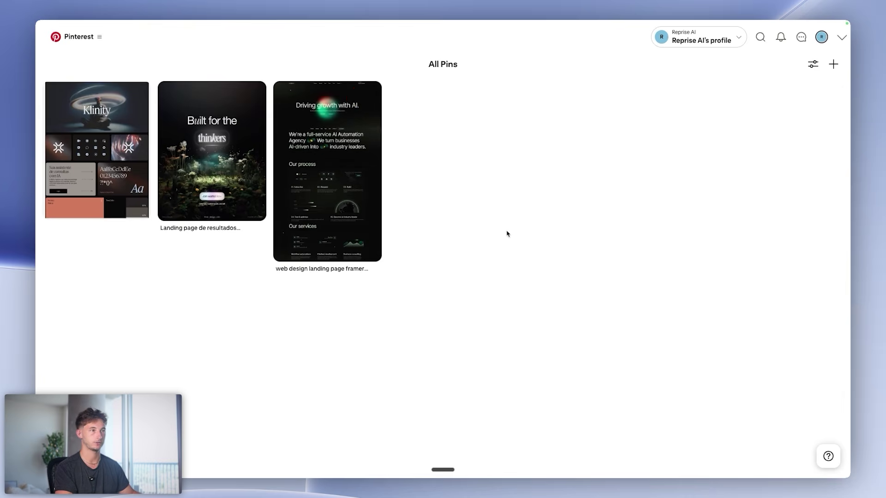
pyautogui.moveTo(75, 279)
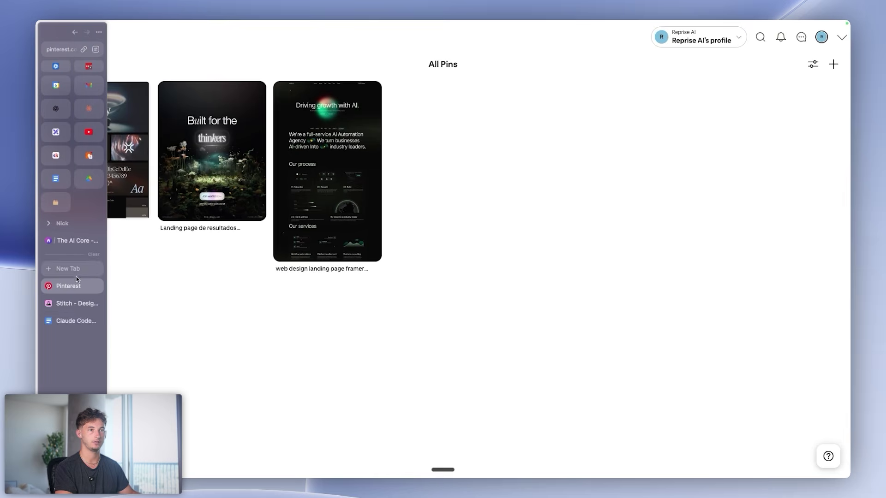
pyautogui.click(69, 307)
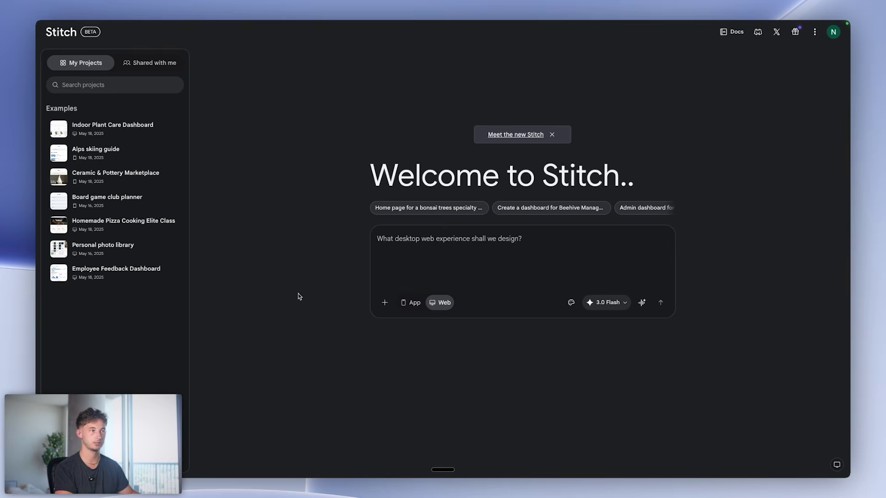
# Set the Stitch design model to Redesign
pyautogui.click(609, 303)
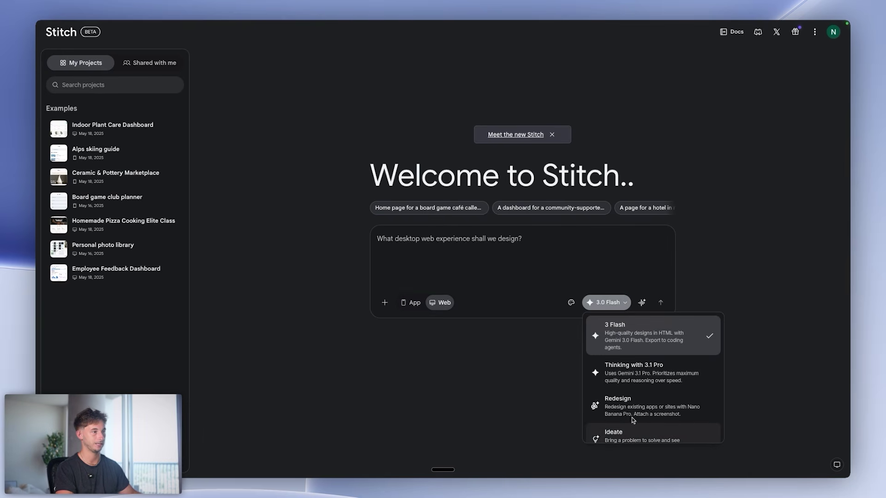
pyautogui.scroll(-1, 634, 411)
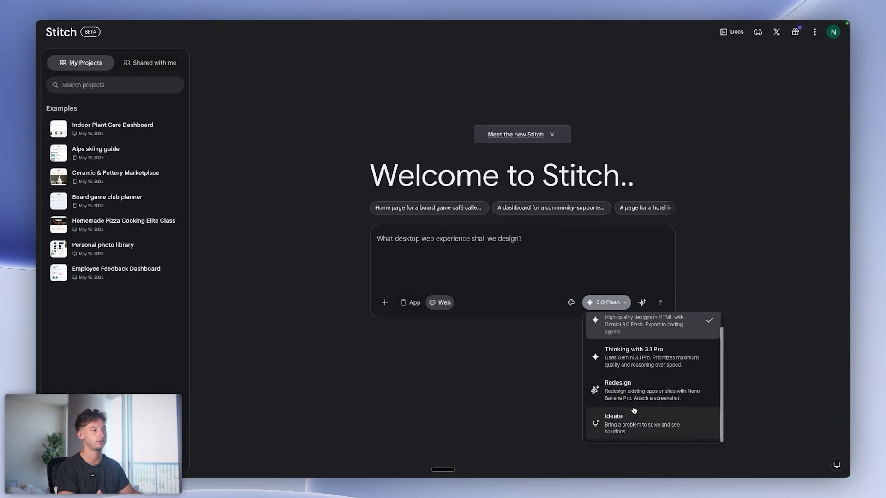
pyautogui.click(659, 395)
# Attach the three Pinterest reference images and enter the prompt for a premium landing page for ReplyAI, an AI customer support platform
pyautogui.click(391, 240)
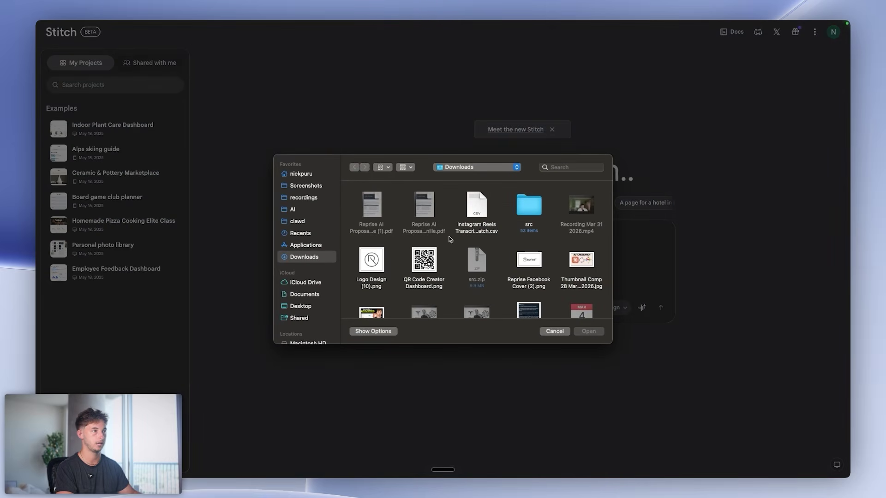
pyautogui.click(557, 330)
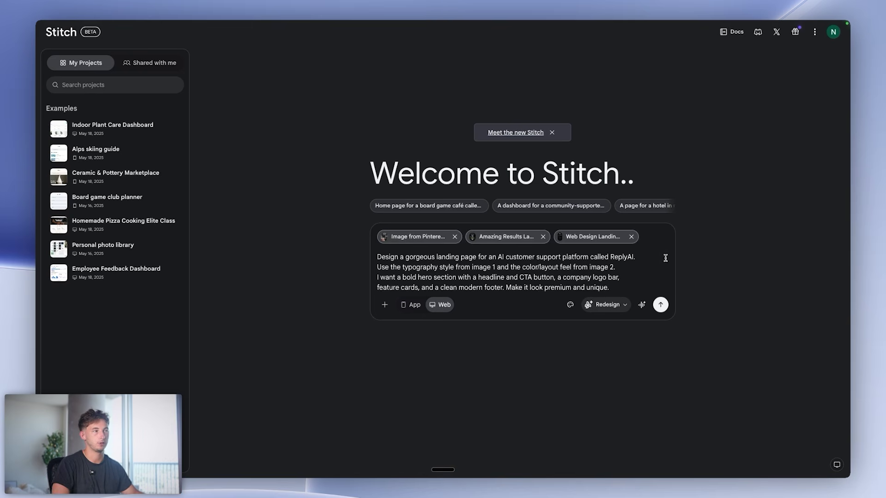
# Highlight the prompt's opening line and its hero, logo bar, feature cards and footer requirements for review
pyautogui.tripleClick(372, 258)
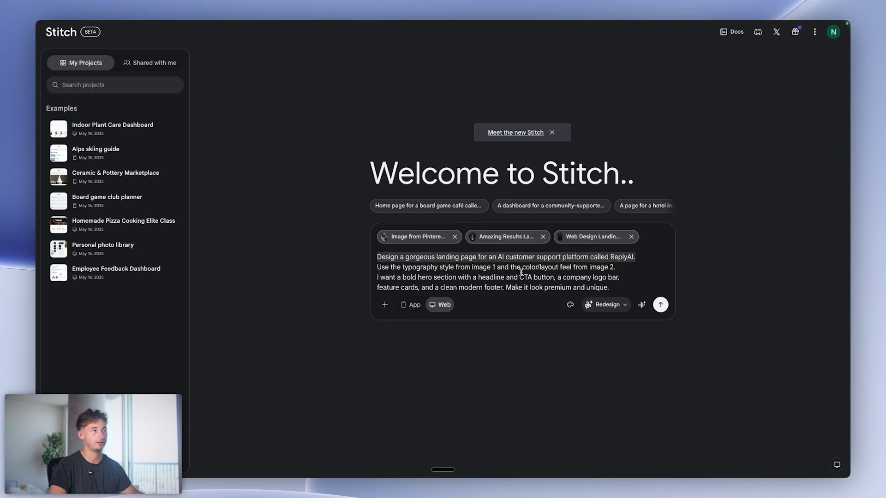
pyautogui.click(377, 280)
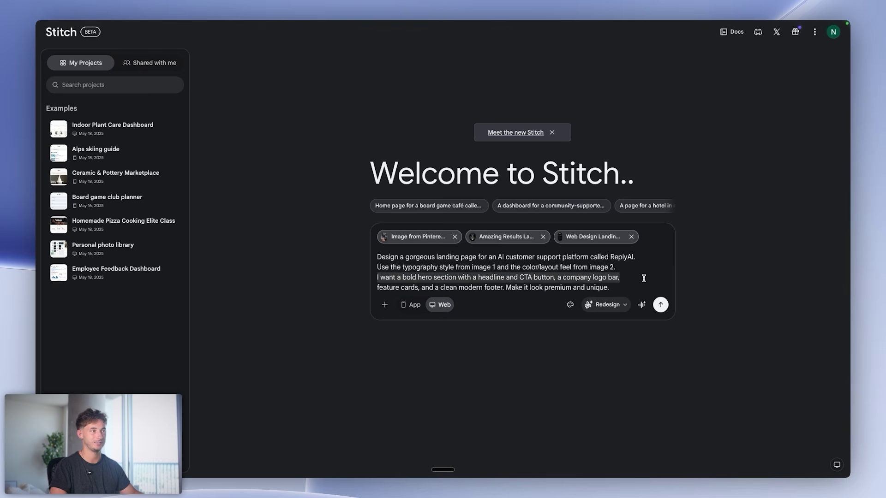
pyautogui.moveTo(643, 278); pyautogui.dragTo(640, 282)
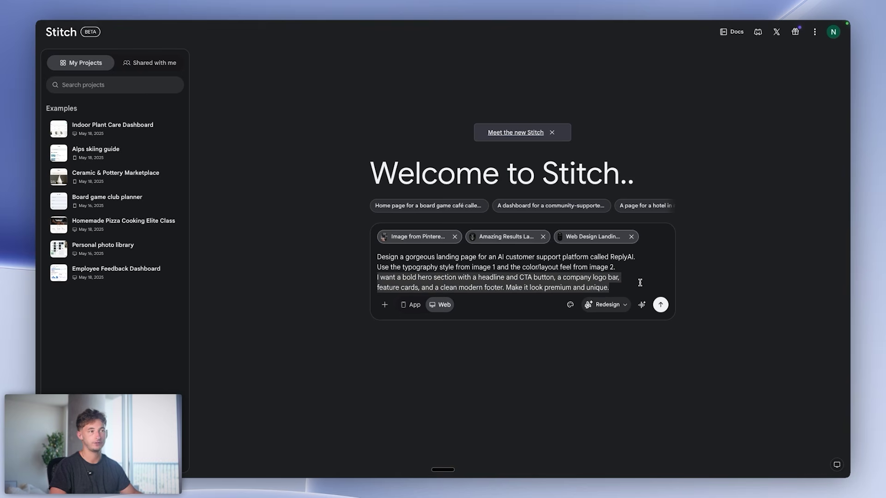
# Submit the prompt with the three reference images to generate the ReplyAI landing page, and expand the submitted prompt in the conversation
pyautogui.click(595, 286)
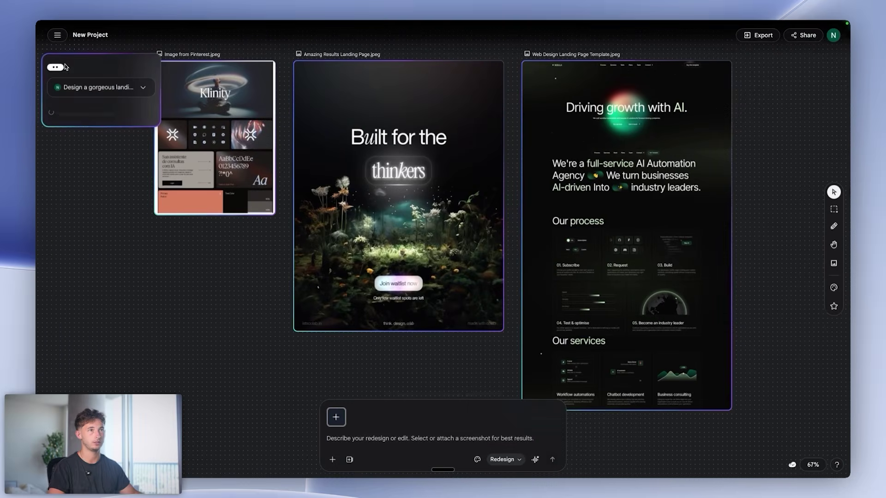
pyautogui.click(58, 35)
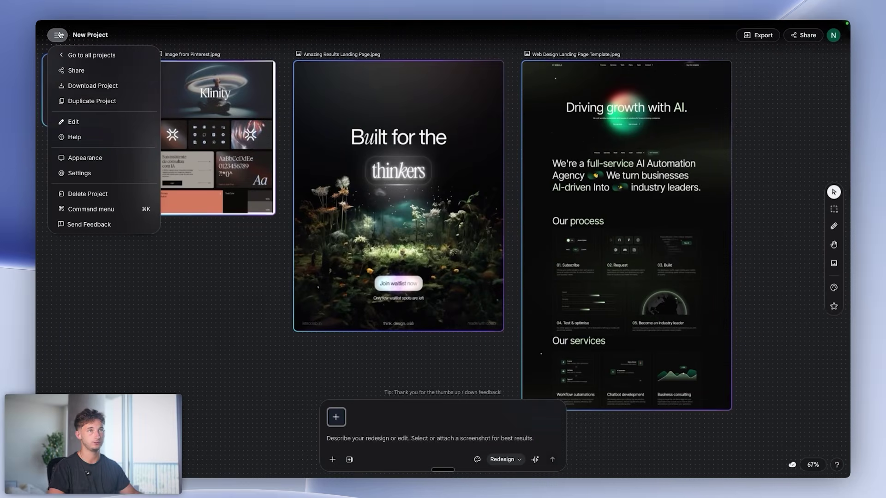
pyautogui.click(58, 35)
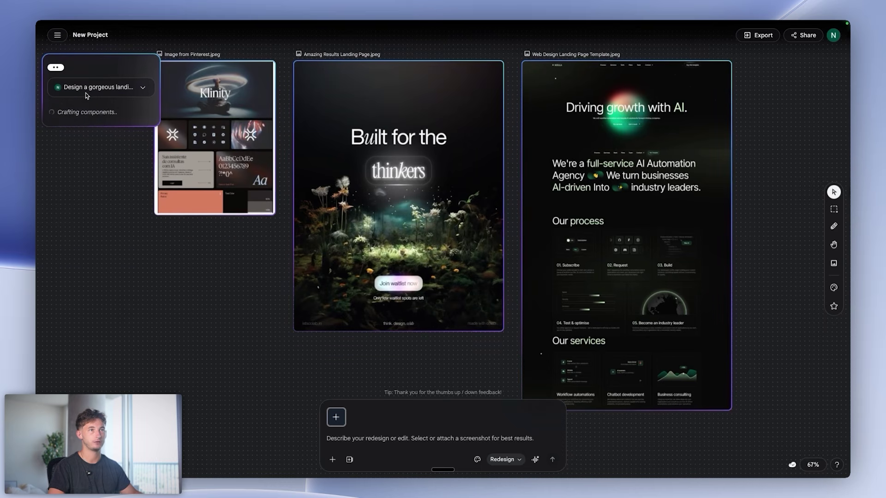
pyautogui.click(144, 90)
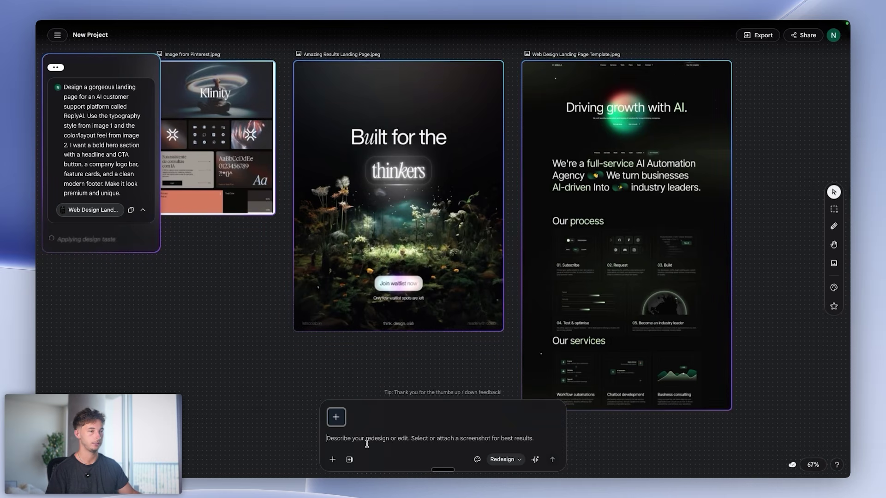
pyautogui.moveTo(252, 368); pyautogui.dragTo(304, 303)
pyautogui.scroll(-3, 335, 348)
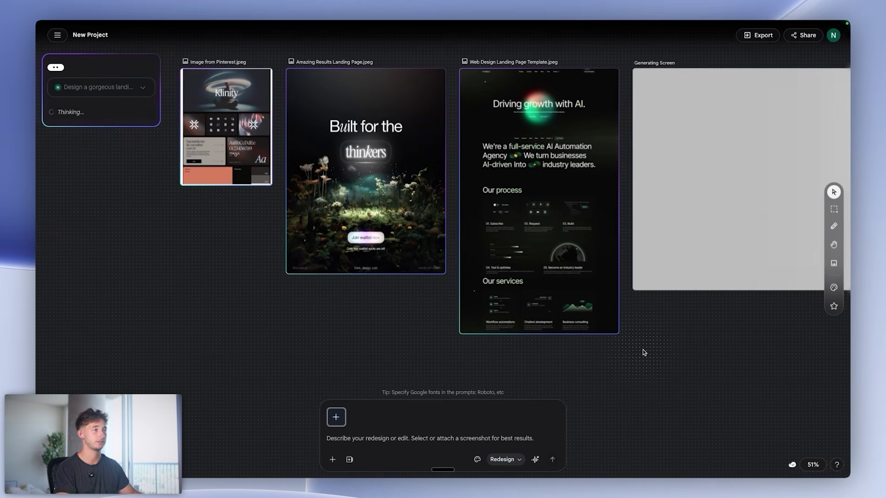
pyautogui.moveTo(644, 353); pyautogui.dragTo(413, 360)
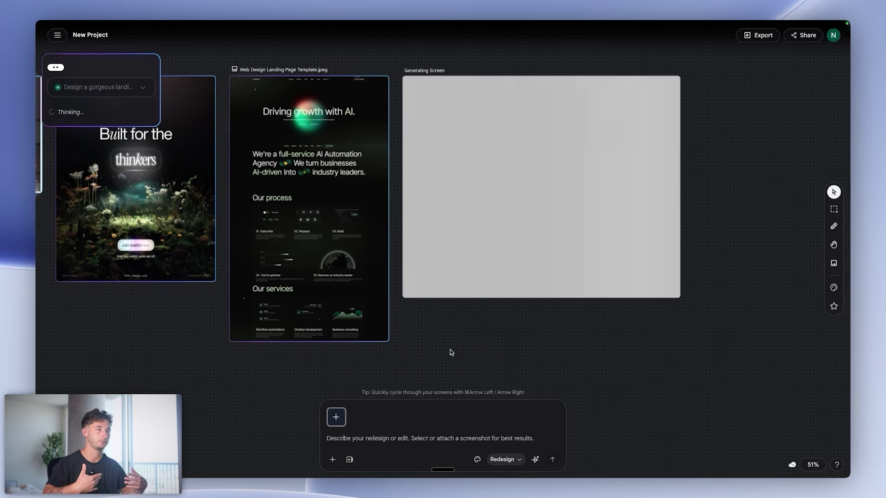
pyautogui.moveTo(141, 322); pyautogui.dragTo(509, 317)
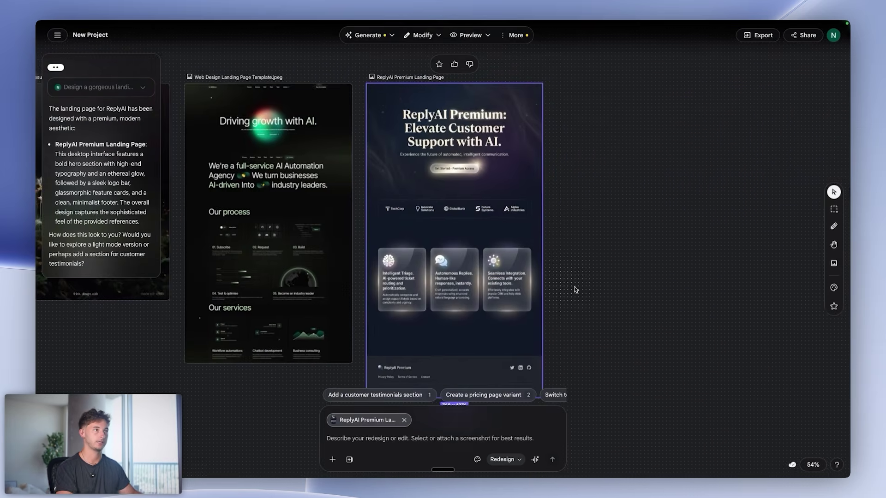
# Examine the generated ReplyAI landing page from its hero section through the logo bar and feature cards to the footer
pyautogui.scroll(5, 422, 137)
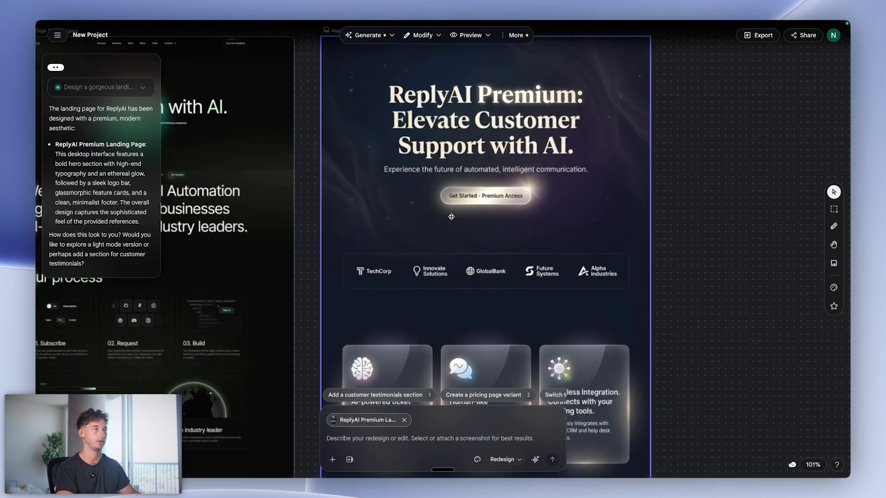
pyautogui.scroll(-3, 517, 242)
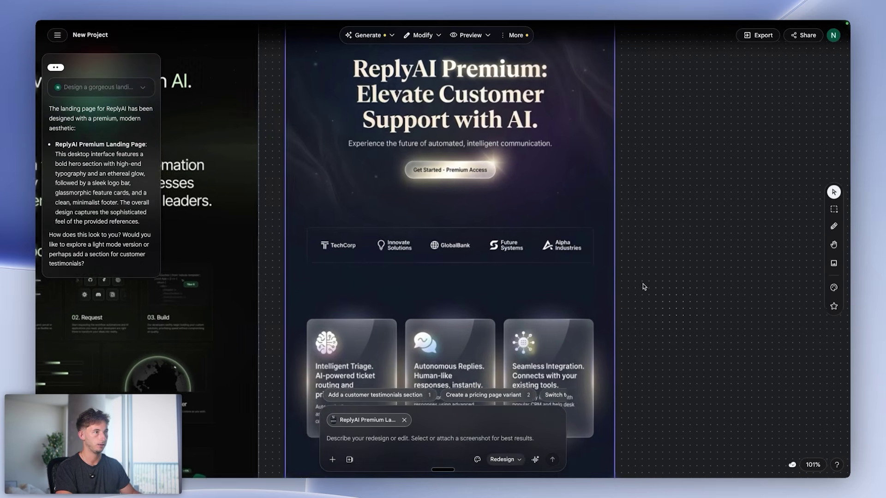
pyautogui.scroll(-2, 387, 274)
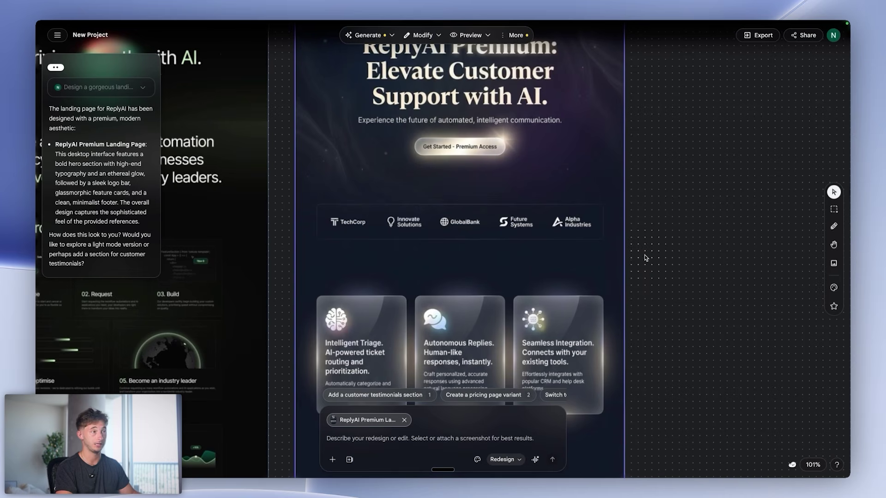
pyautogui.scroll(-6, 656, 277)
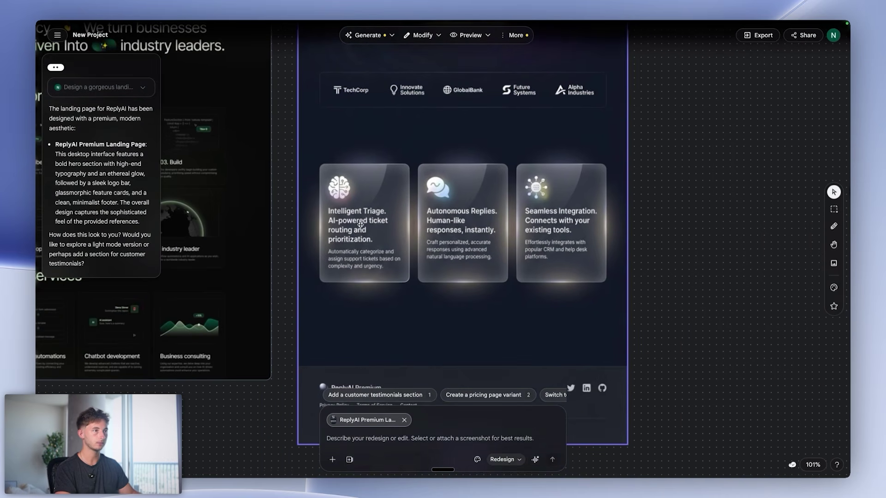
pyautogui.scroll(-1, 370, 265)
pyautogui.scroll(-4, 329, 364)
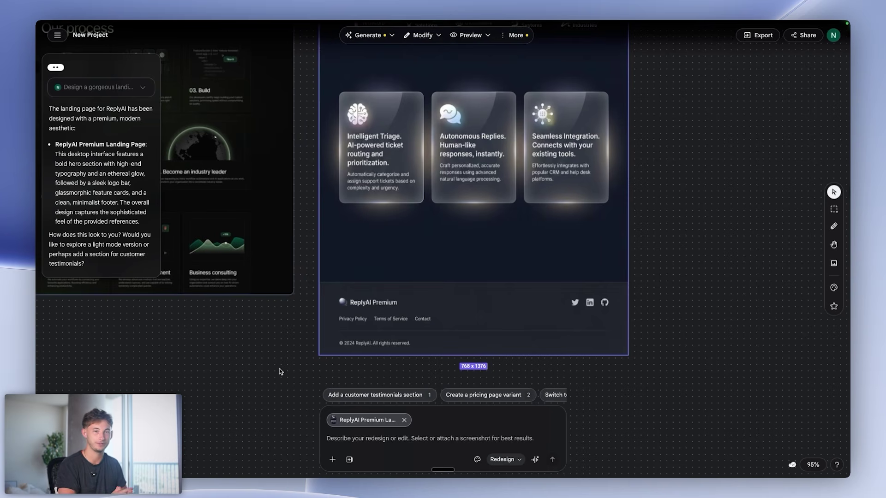
pyautogui.scroll(3, 280, 372)
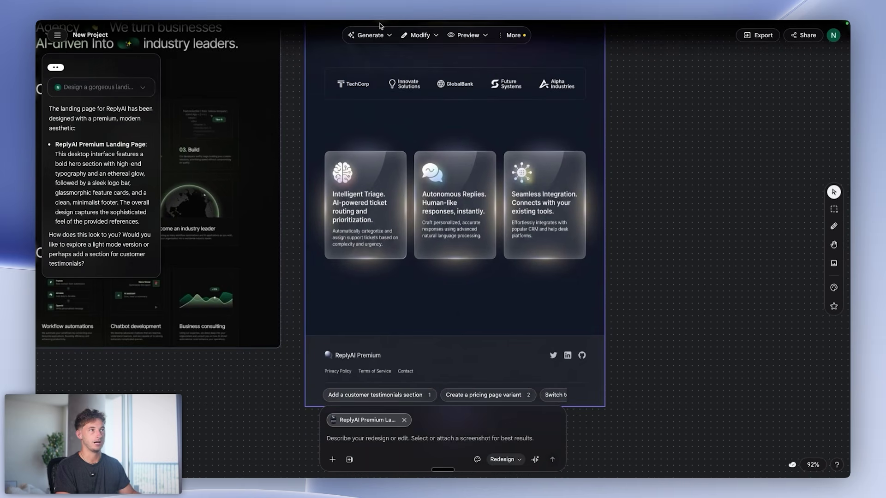
pyautogui.click(377, 38)
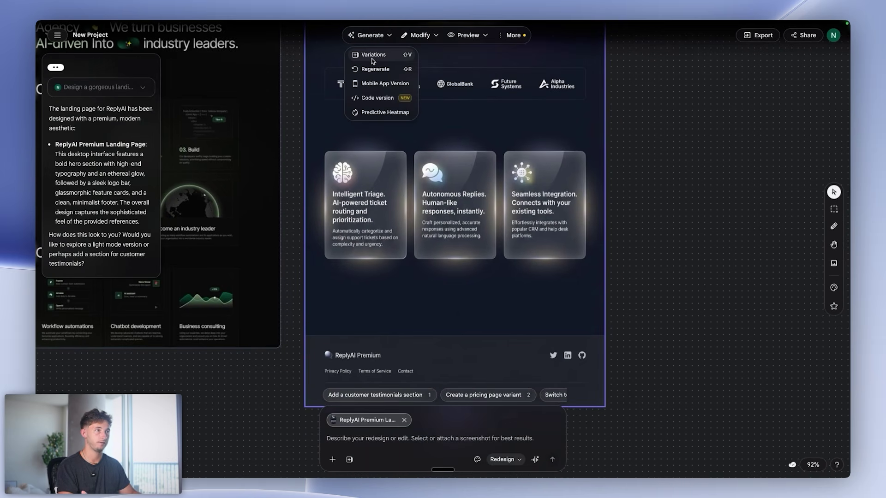
pyautogui.click(385, 83)
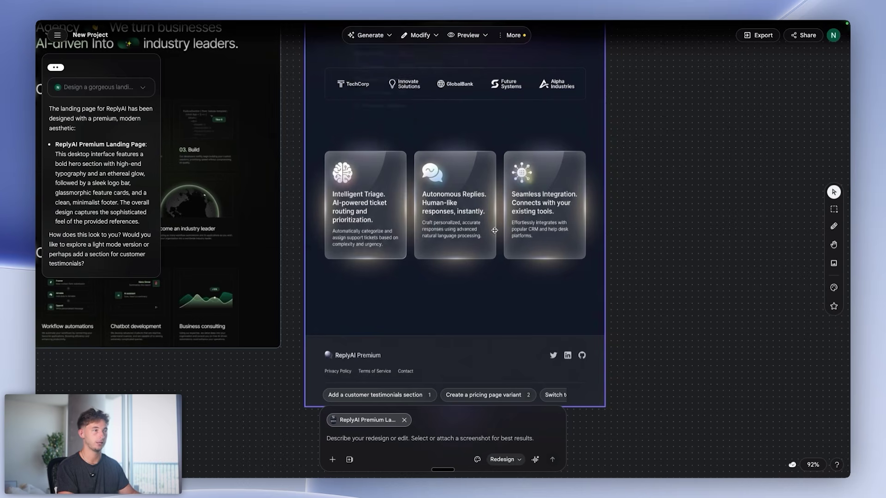
pyautogui.scroll(-3, 628, 201)
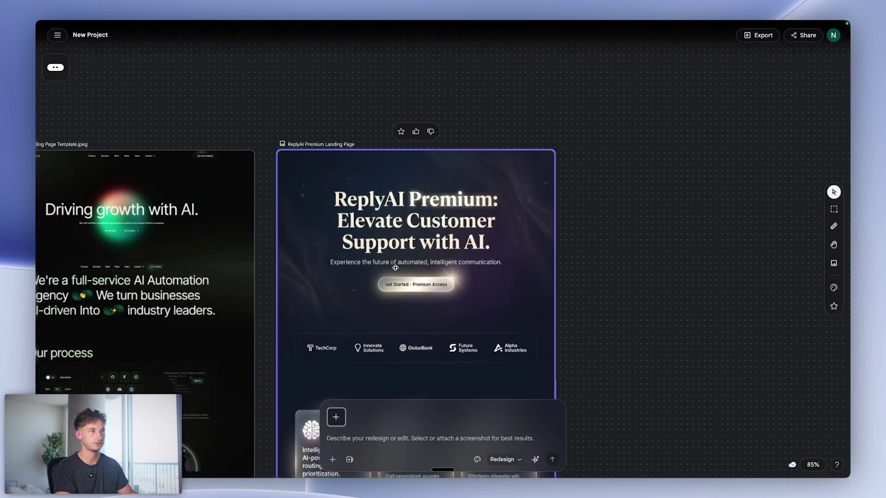
pyautogui.scroll(-4, 554, 291)
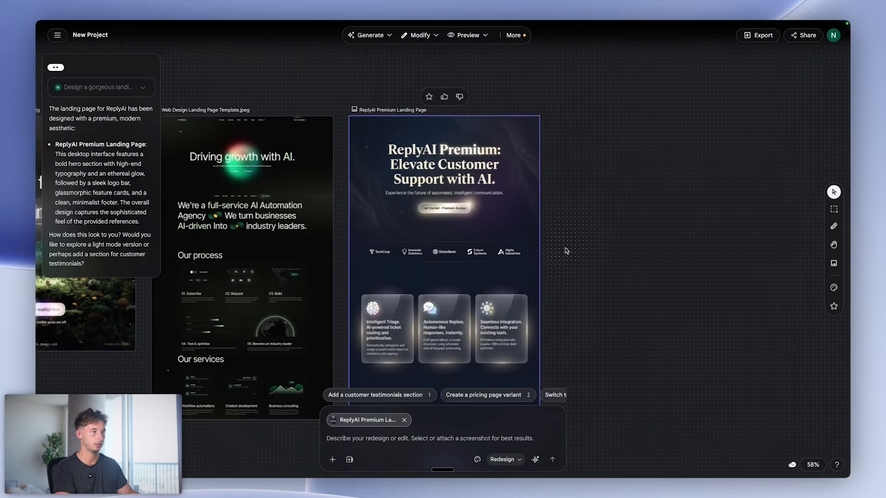
pyautogui.hscroll(3, 504, 271)
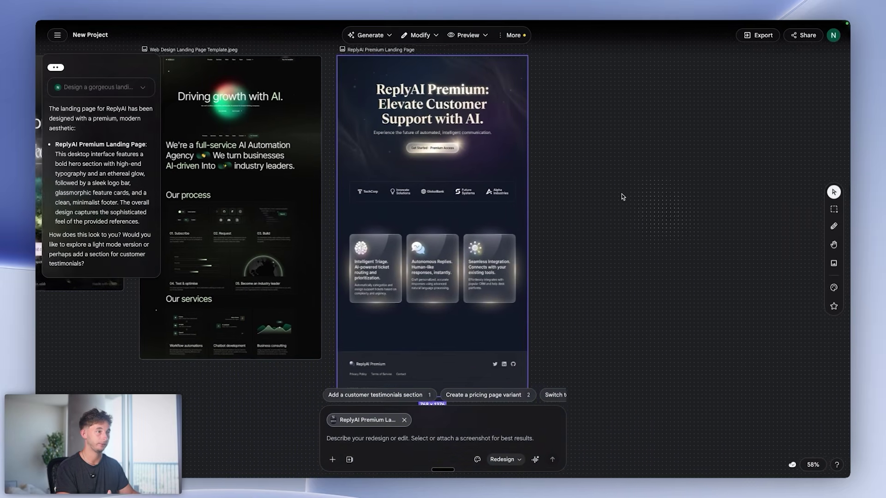
pyautogui.hscroll(-3, 597, 273)
# Generate two variations of the ReplyAI landing page with the creative range at Explore
pyautogui.click(367, 35)
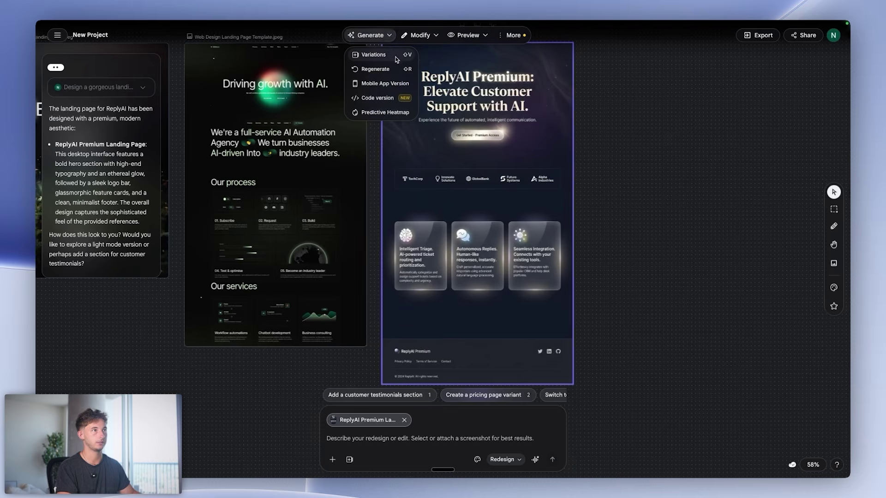
pyautogui.click(386, 55)
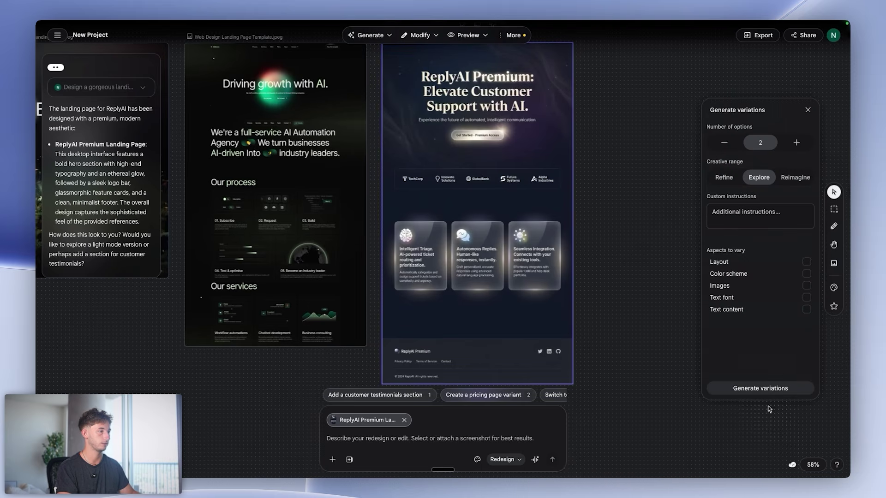
pyautogui.click(765, 389)
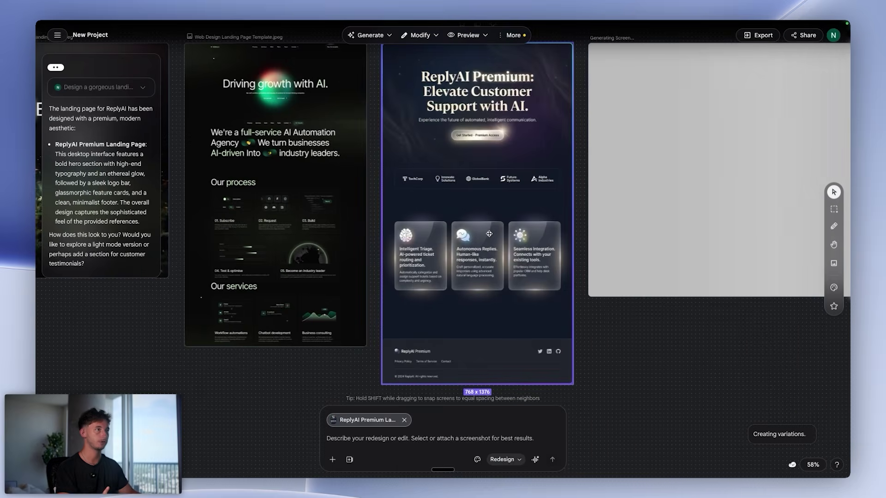
# Generate a mobile app version of the ReplyAI landing page
pyautogui.click(376, 35)
pyautogui.click(387, 85)
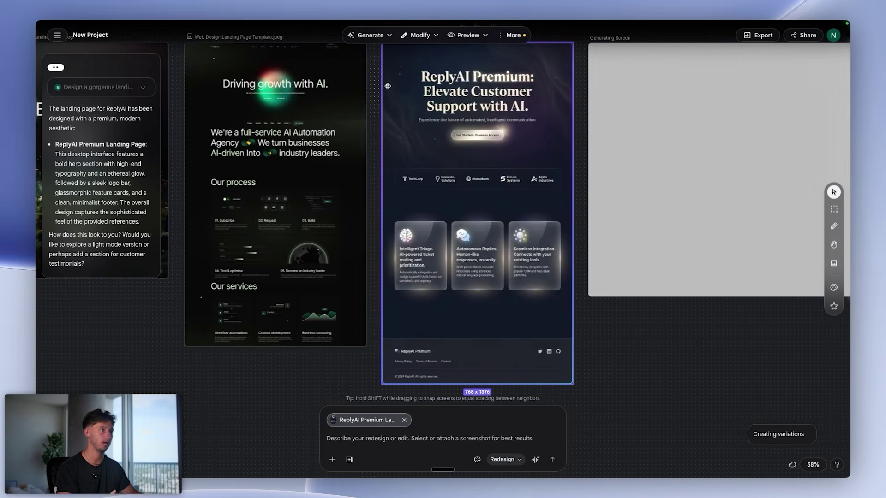
pyautogui.scroll(-1, 590, 341)
pyautogui.scroll(-5, 589, 341)
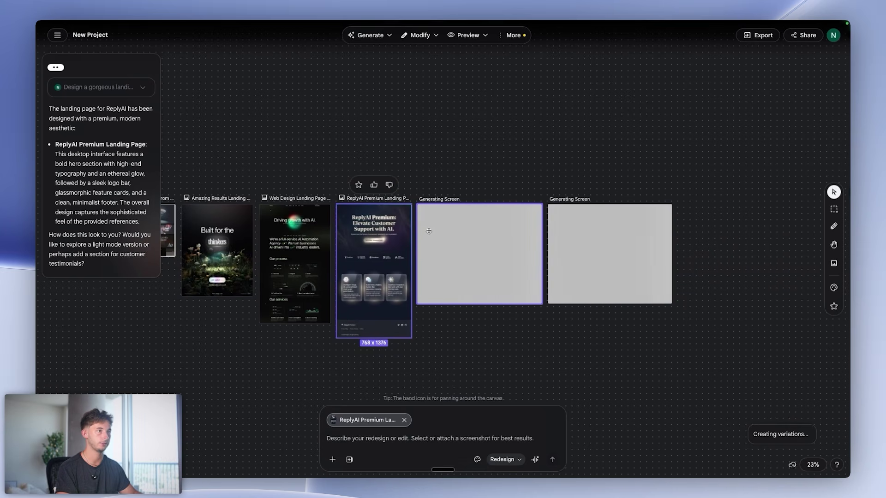
pyautogui.click(580, 148)
pyautogui.moveTo(506, 338); pyautogui.dragTo(515, 317)
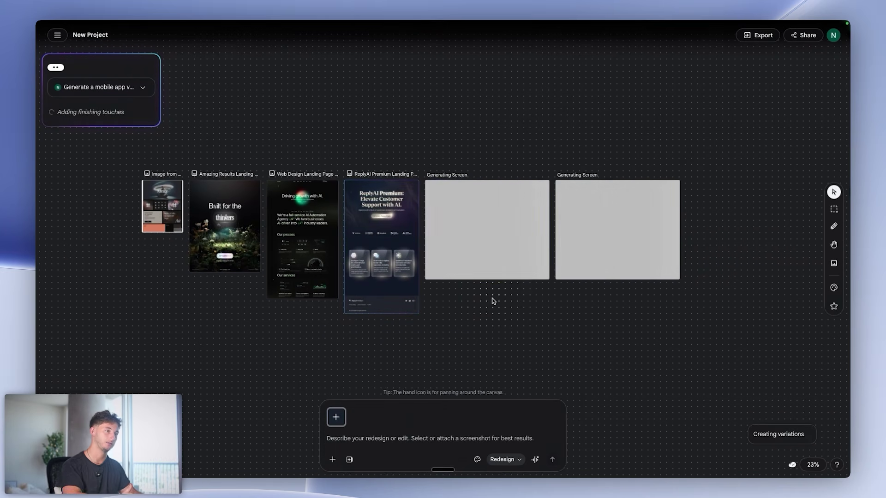
# Compare the original landing page with the similar screen beside it and the black-and-white enterprise design above them
pyautogui.click(461, 223)
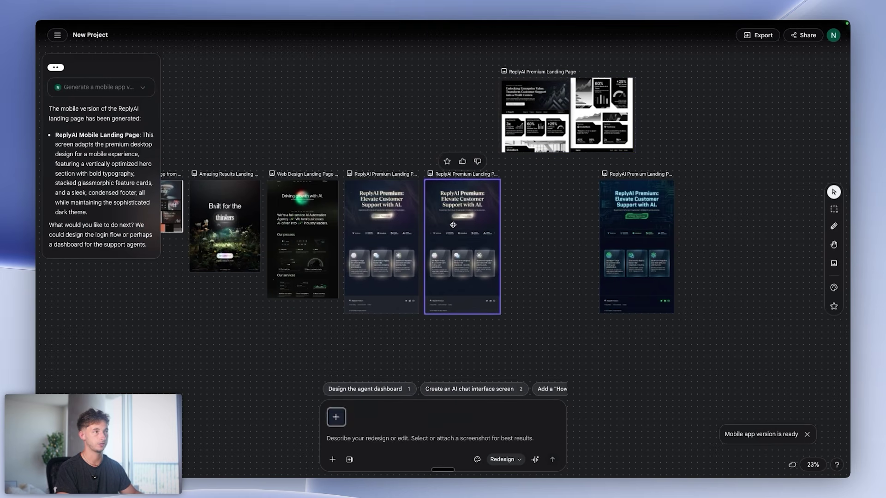
pyautogui.scroll(5, 452, 233)
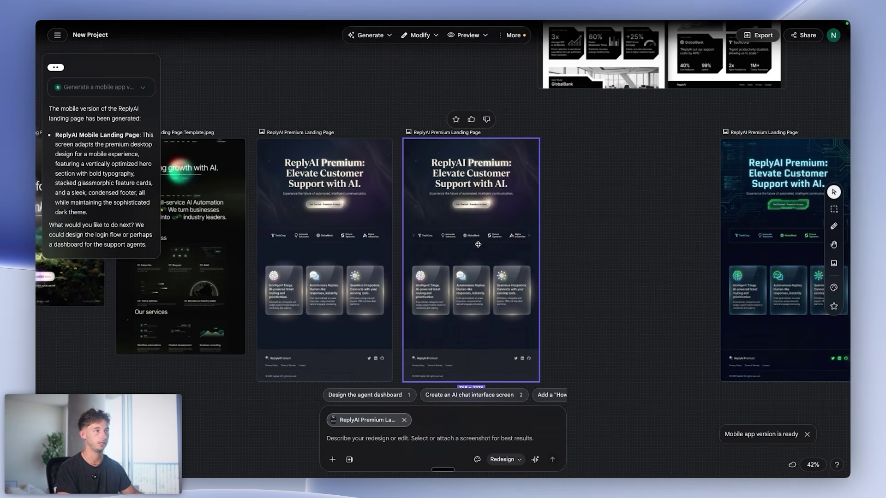
pyautogui.click(311, 213)
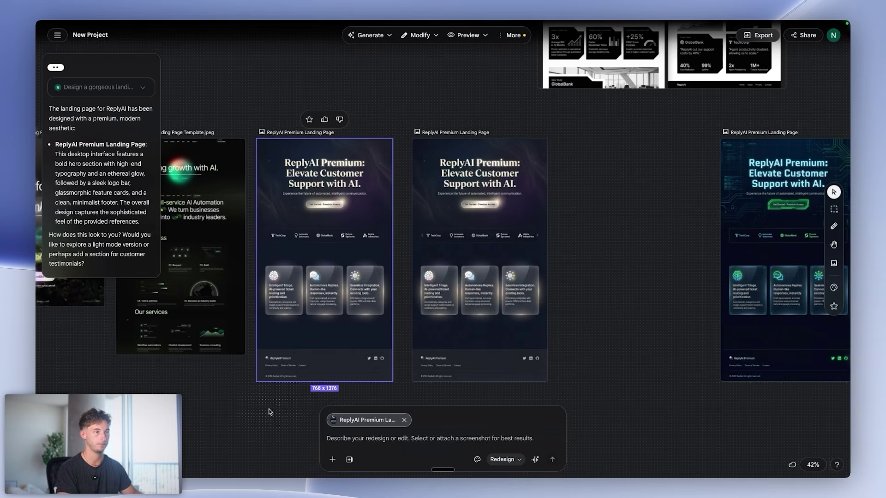
pyautogui.scroll(5, 494, 288)
pyautogui.hscroll(3, 493, 288)
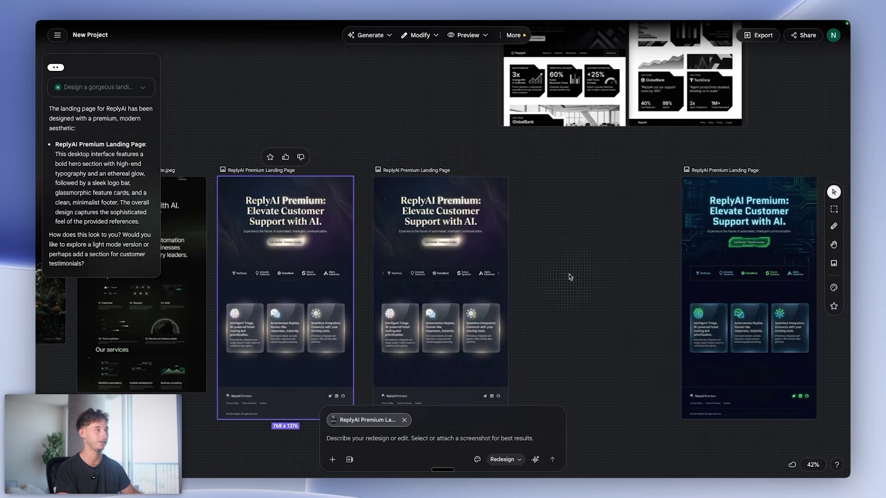
pyautogui.click(498, 288)
pyautogui.scroll(3, 442, 212)
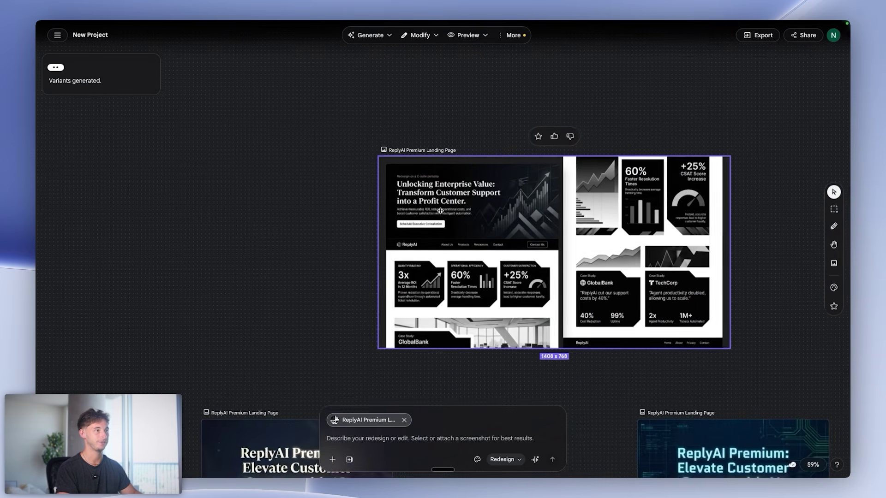
pyautogui.scroll(1, 450, 227)
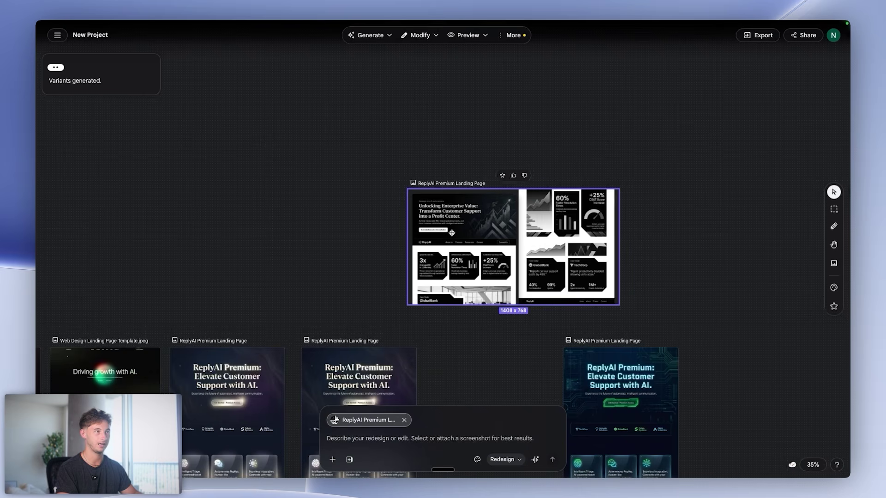
pyautogui.scroll(-3, 453, 229)
pyautogui.scroll(-5, 504, 374)
# Examine the blue-green circuit-themed landing page variant up close, then view it alongside the other ReplyAI designs
pyautogui.click(441, 259)
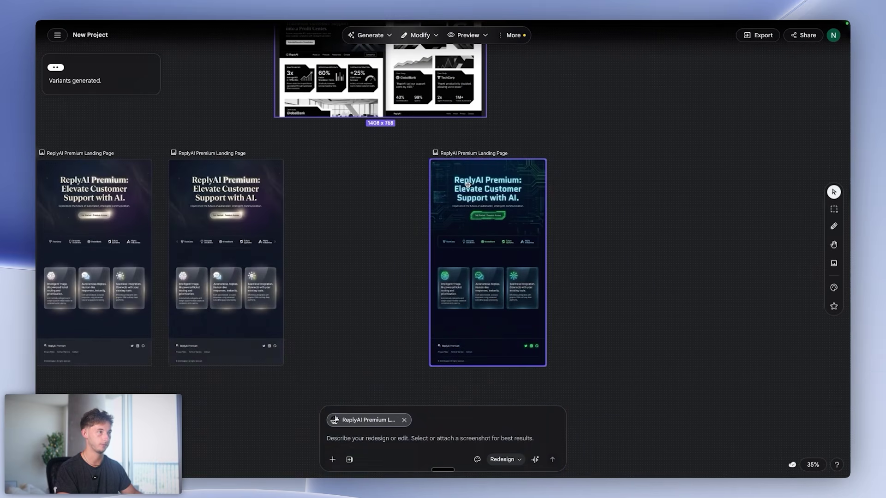
pyautogui.scroll(3, 417, 285)
pyautogui.scroll(5, 523, 221)
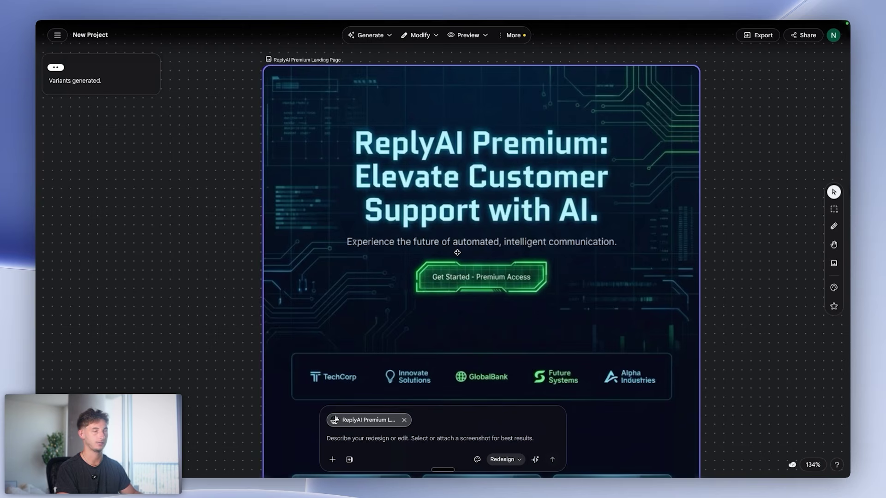
pyautogui.scroll(-1, 483, 265)
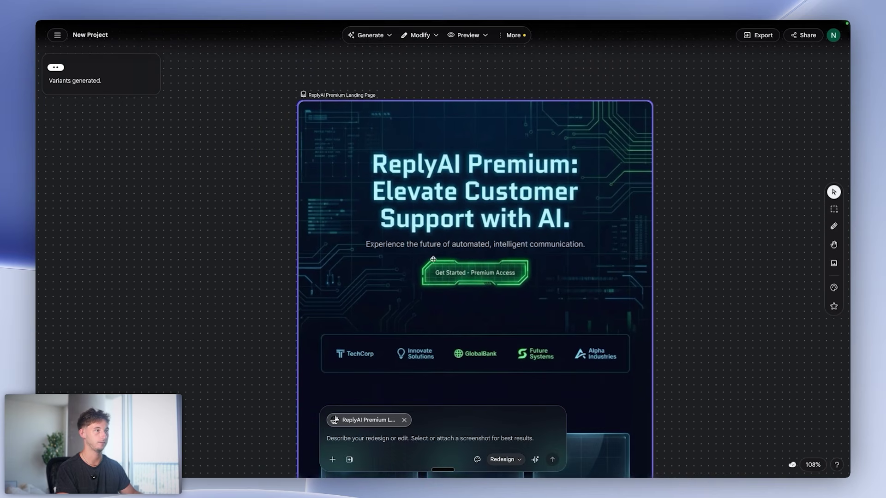
pyautogui.scroll(-2, 446, 191)
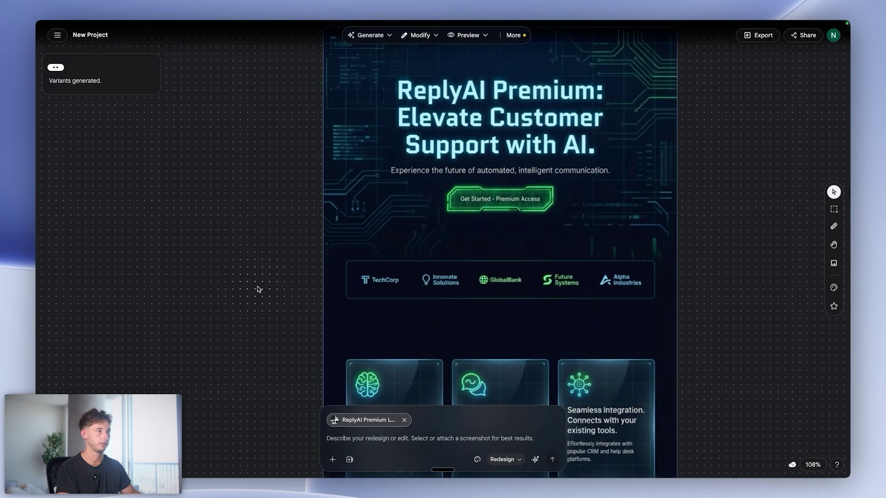
pyautogui.scroll(-6, 257, 289)
pyautogui.hscroll(-10, 258, 242)
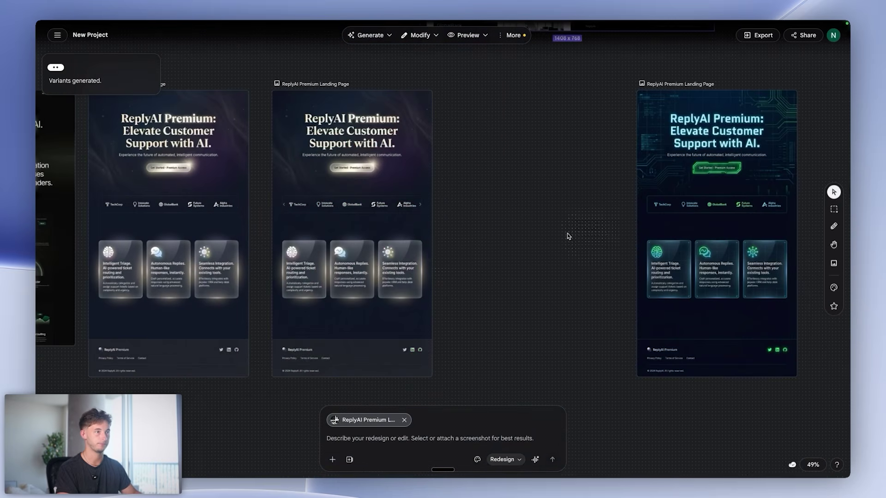
# Compare the original ReplyAI landing page with its variants and the reference images around them
pyautogui.click(417, 205)
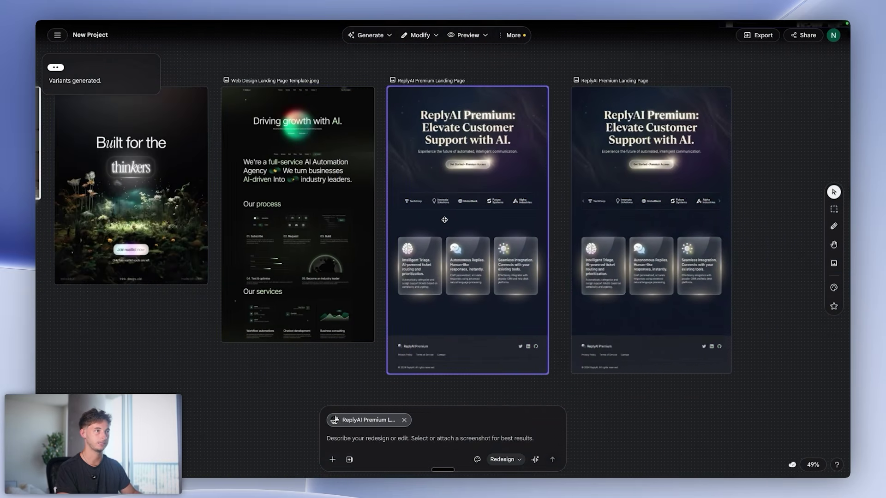
pyautogui.hscroll(5, 508, 242)
pyautogui.moveTo(504, 246); pyautogui.dragTo(409, 248)
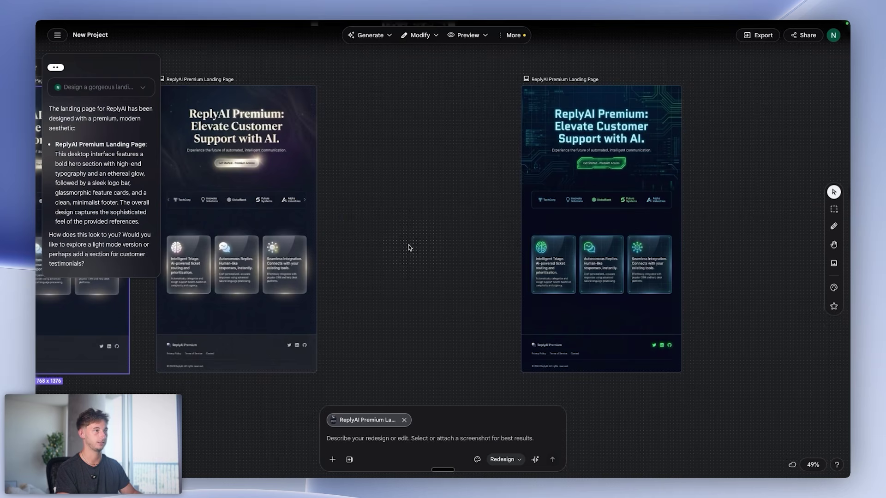
pyautogui.moveTo(515, 234); pyautogui.dragTo(410, 241)
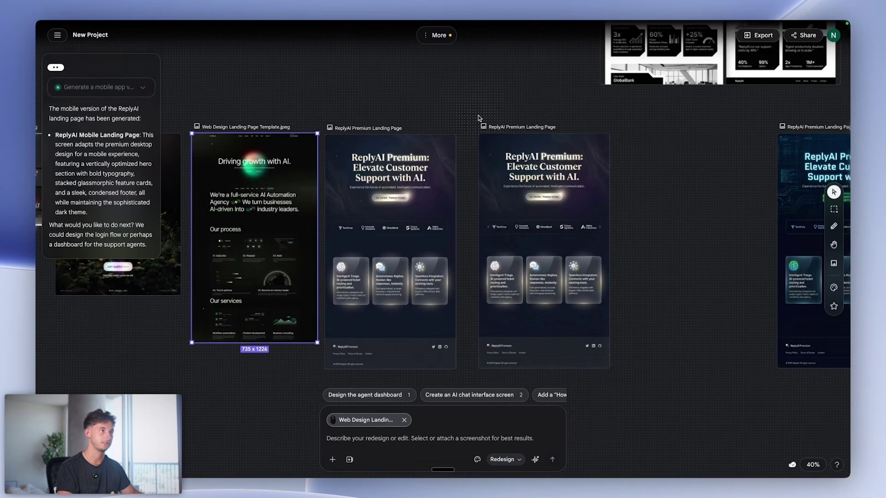
pyautogui.scroll(2, 479, 119)
pyautogui.hscroll(-10, 460, 116)
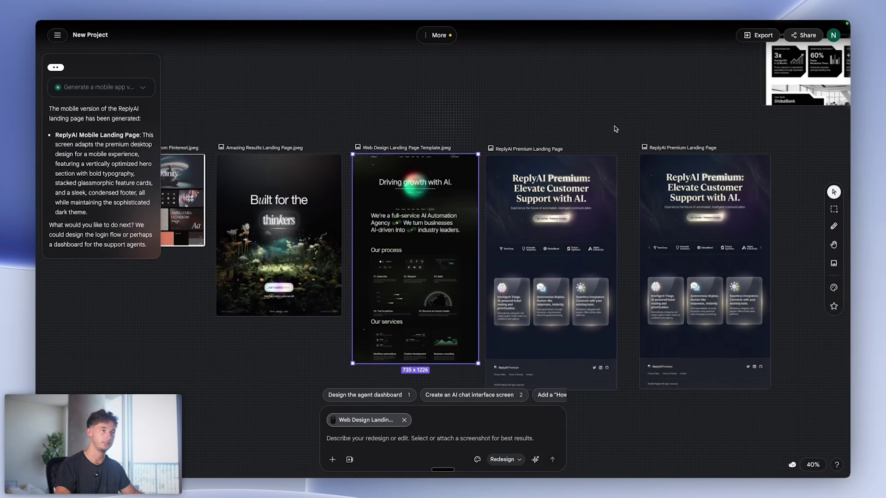
# Copy the Klinity image from Pinterest and paste it into the prompt as a reference attachment
pyautogui.click(400, 188)
pyautogui.scroll(2, 400, 188)
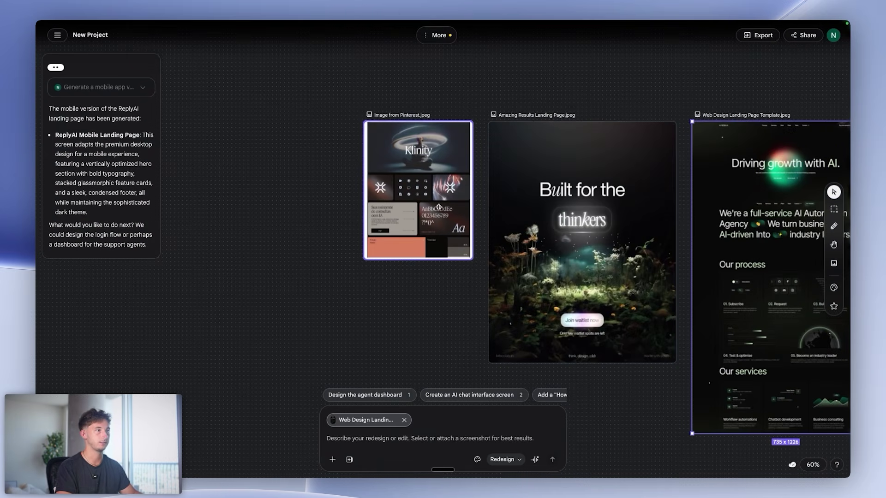
pyautogui.rightClick(395, 170)
pyautogui.moveTo(418, 188)
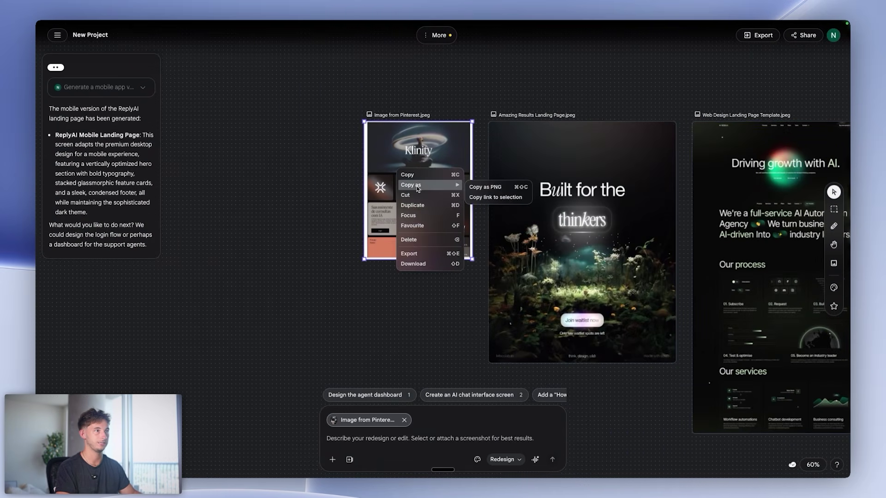
pyautogui.click(408, 175)
pyautogui.hscroll(4, 349, 309)
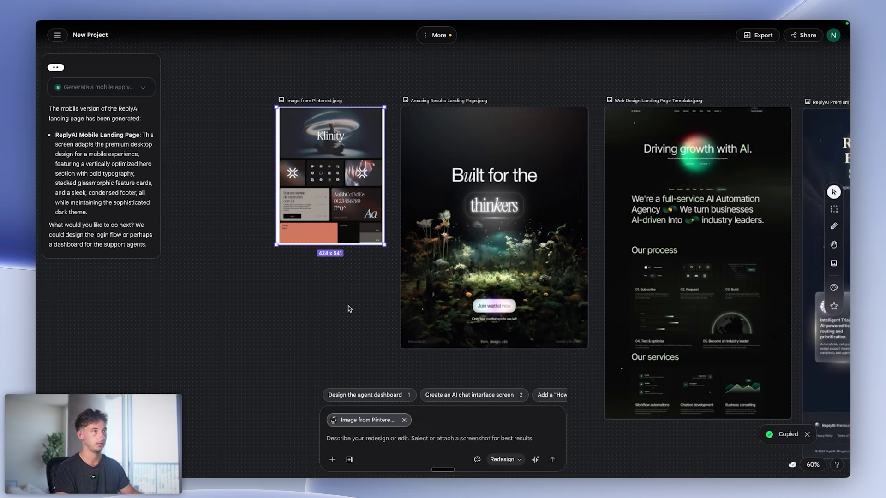
pyautogui.hotkey('ctrl', 'v')
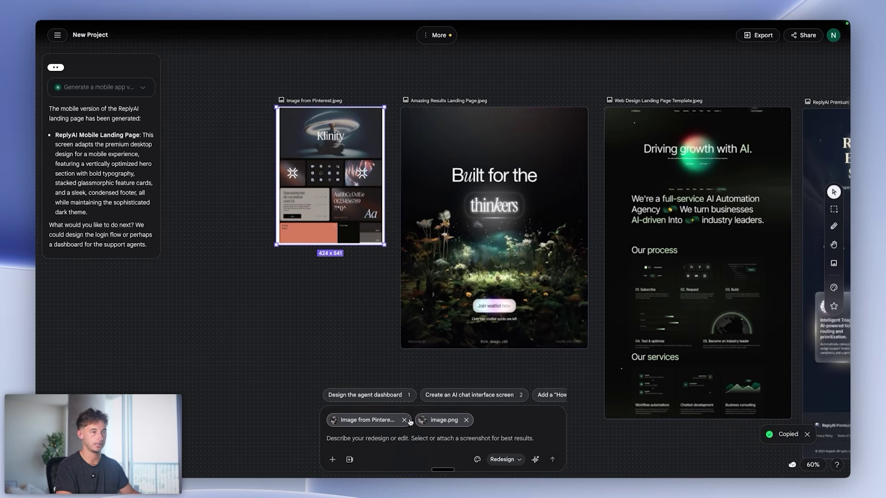
# Generate new screens with the prompt "I want you to generate another one but make it more similar to this reference image"
pyautogui.write('I want you to generate another one but make it more similar to this reference')
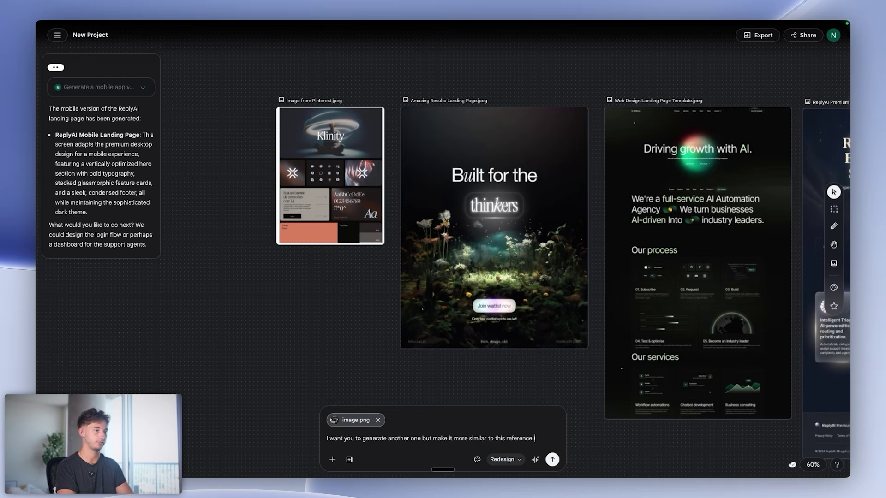
pyautogui.press('Return')
pyautogui.scroll(-3, 459, 382)
pyautogui.scroll(-4, 459, 332)
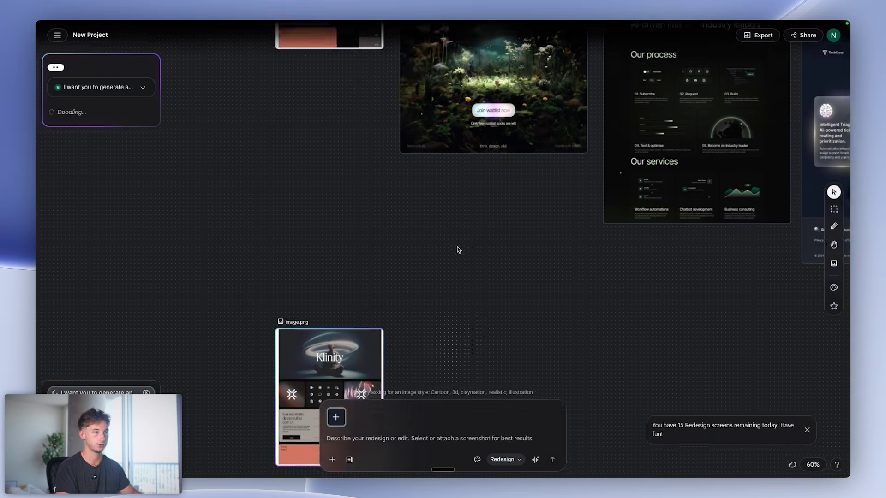
pyautogui.scroll(-5, 463, 247)
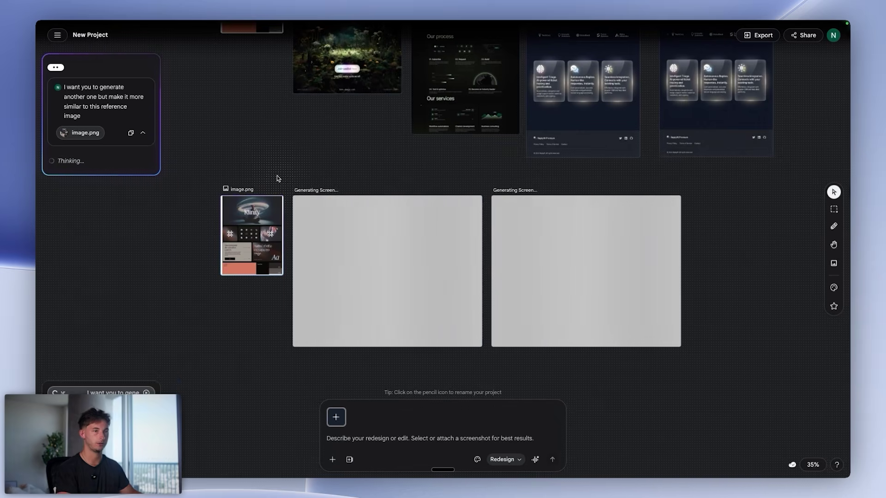
# Examine the pasted Klinity reference image and the ReplyAI Artistic Bento Mobile Landing screen up close
pyautogui.click(249, 231)
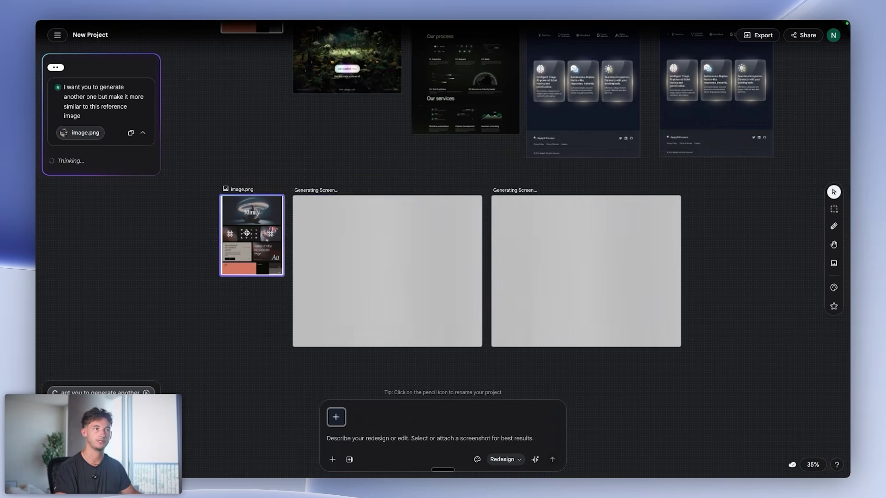
pyautogui.scroll(5, 248, 231)
pyautogui.scroll(5, 249, 228)
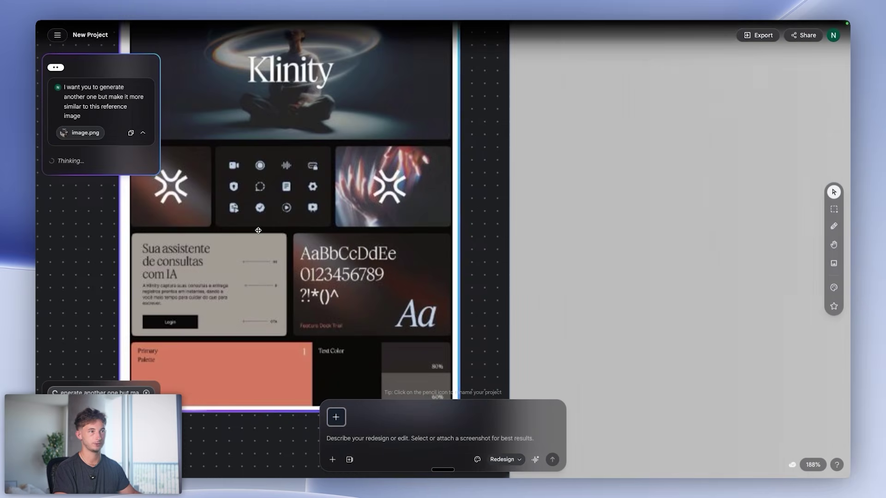
pyautogui.scroll(-2, 150, 256)
pyautogui.moveTo(149, 256)
pyautogui.mouseDown()
pyautogui.moveTo(164, 322)
pyautogui.moveTo(158, 251)
pyautogui.mouseUp()
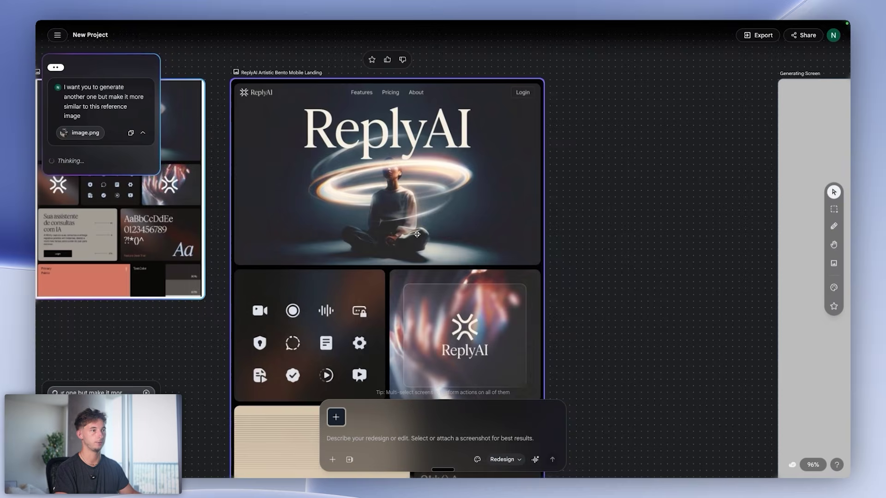
pyautogui.scroll(-3, 416, 234)
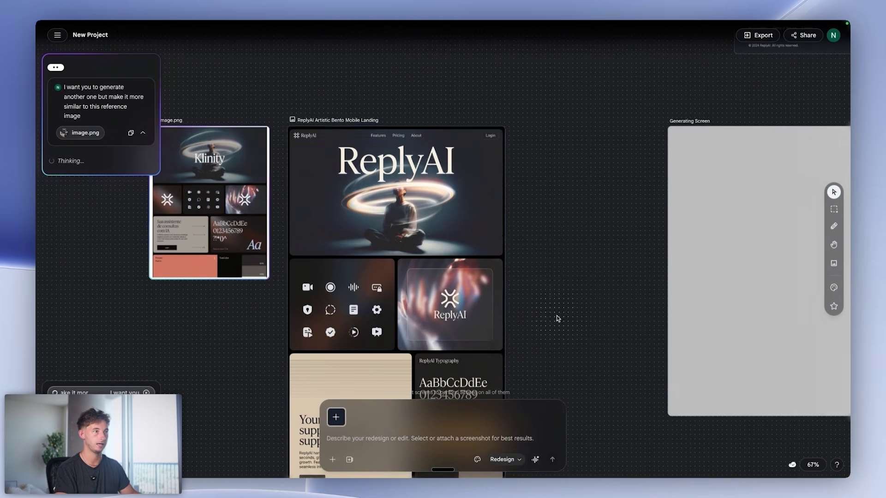
pyautogui.moveTo(558, 319); pyautogui.dragTo(565, 174)
pyautogui.moveTo(594, 236); pyautogui.dragTo(631, 280)
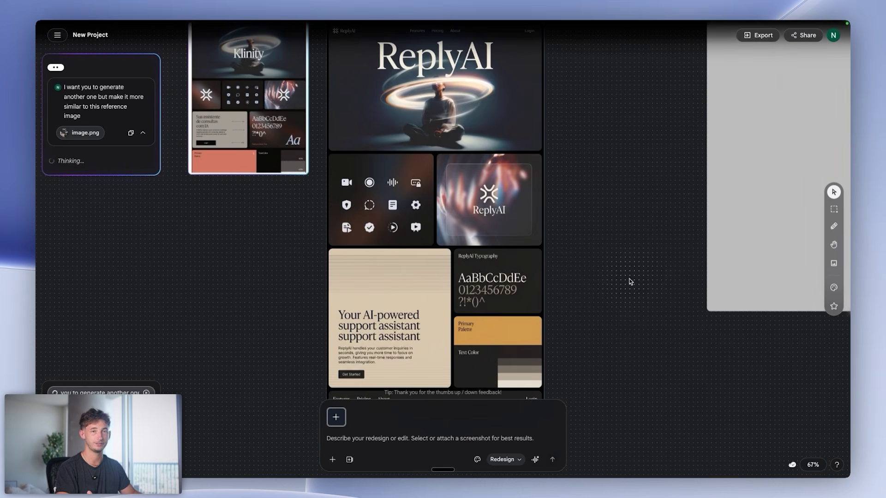
pyautogui.scroll(5, 362, 350)
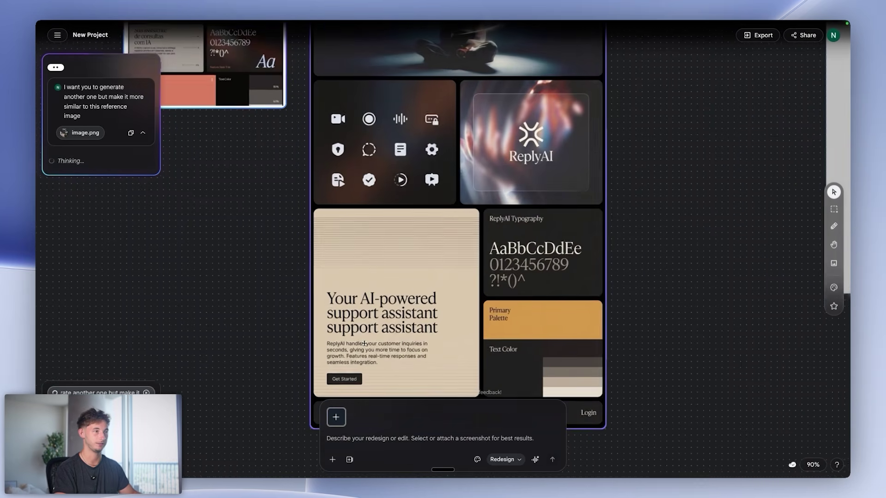
pyautogui.scroll(-4, 435, 299)
# Compare the Artistic Bento and Editorial mobile landing screens with the Klinity reference image
pyautogui.scroll(-3, 672, 200)
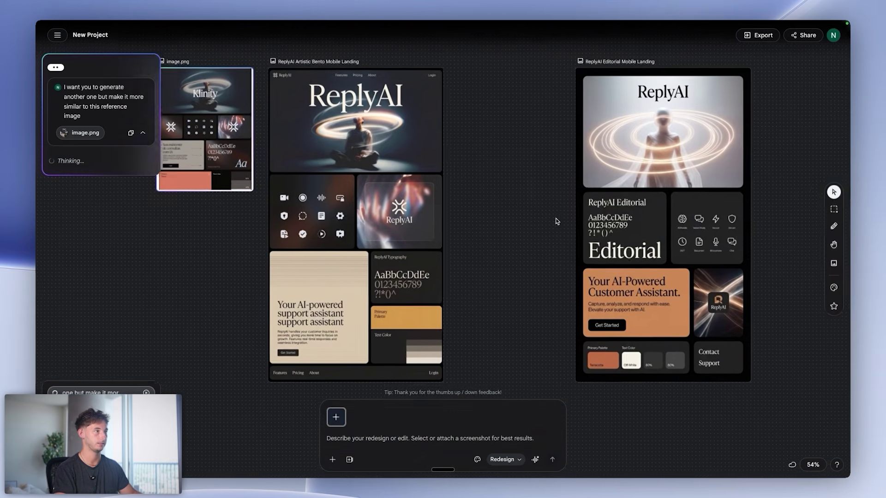
pyautogui.hscroll(3, 559, 220)
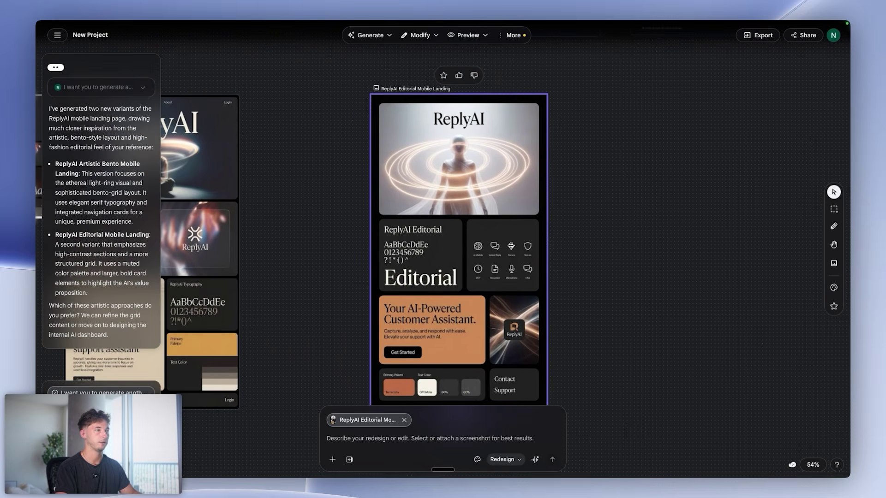
pyautogui.hscroll(-5, 288, 282)
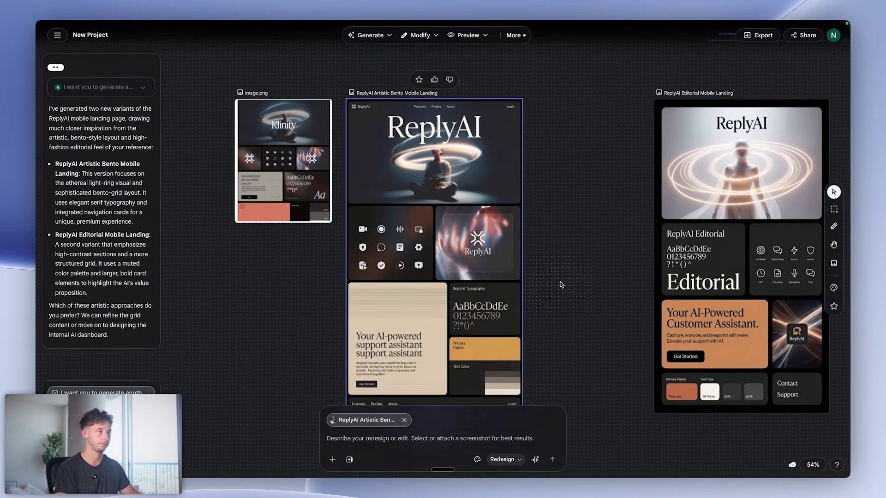
pyautogui.hscroll(-2, 575, 282)
pyautogui.hscroll(-2, 575, 278)
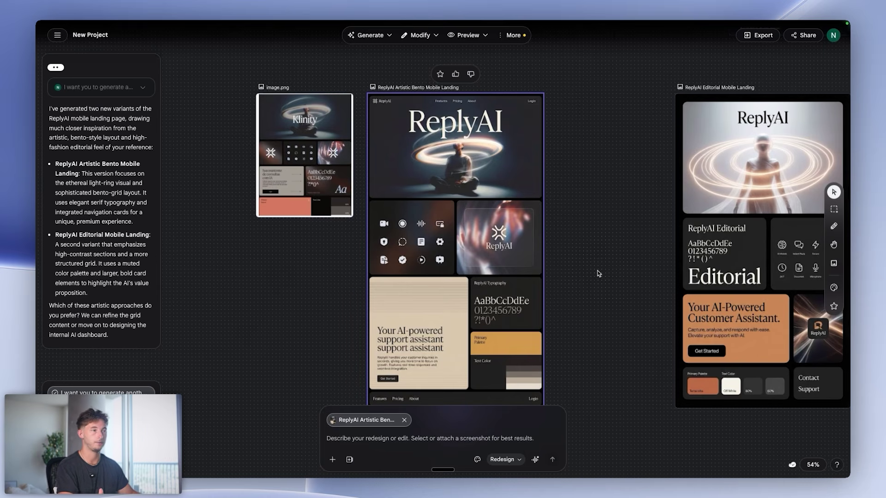
pyautogui.hscroll(-3, 599, 274)
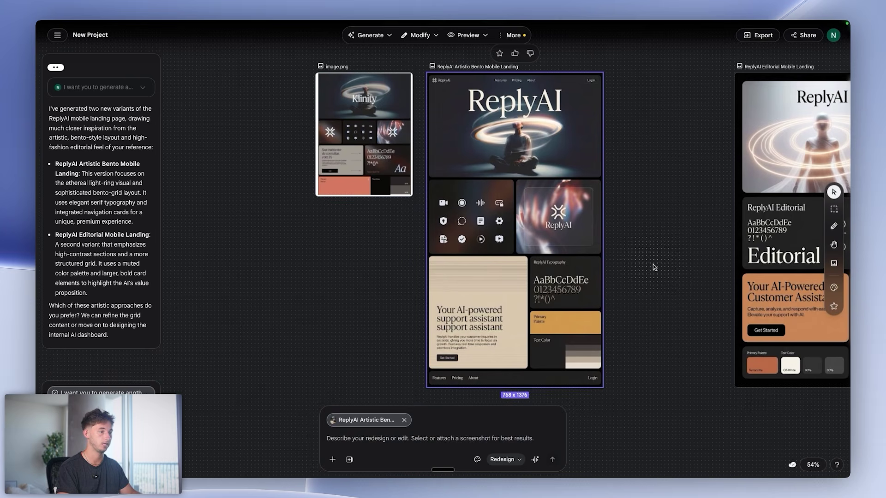
# Create a design system from the ReplyAI Artistic Bento Mobile Landing screen
pyautogui.click(647, 316)
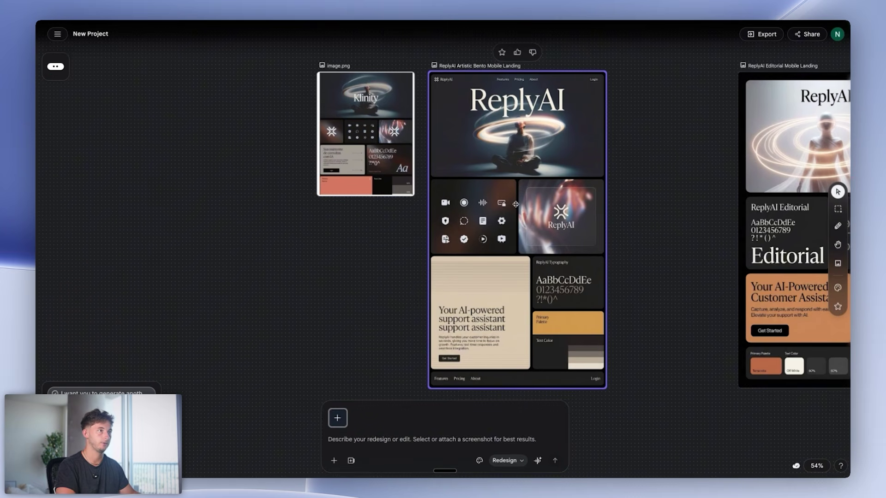
pyautogui.click(516, 204)
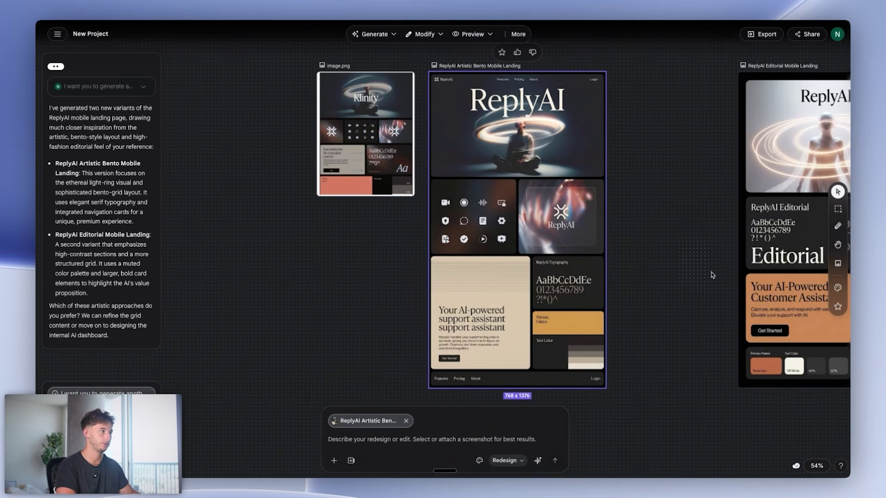
pyautogui.click(839, 288)
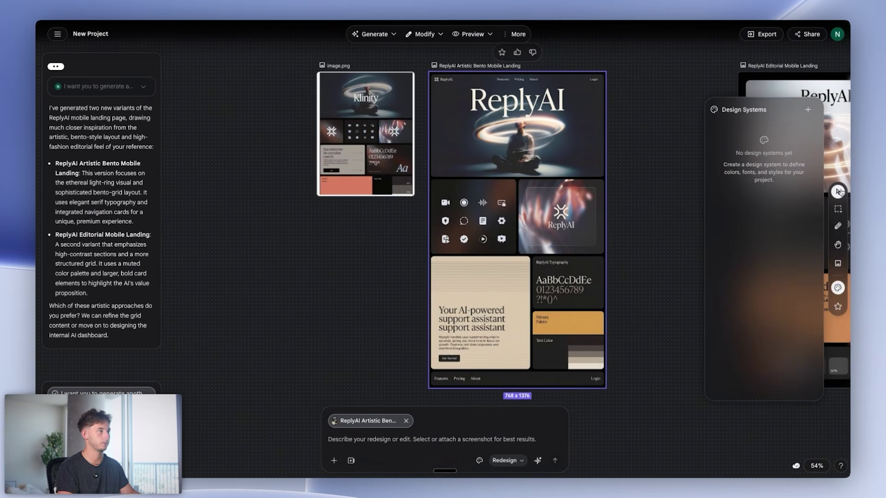
pyautogui.click(808, 110)
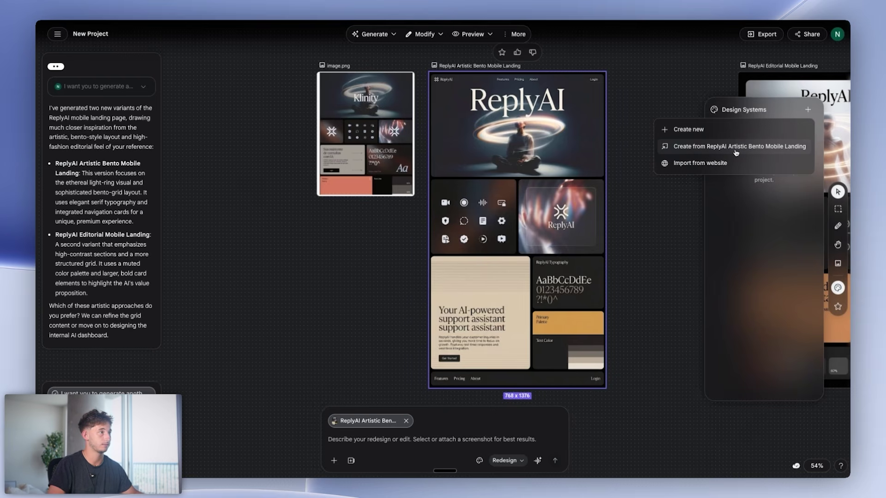
pyautogui.click(759, 150)
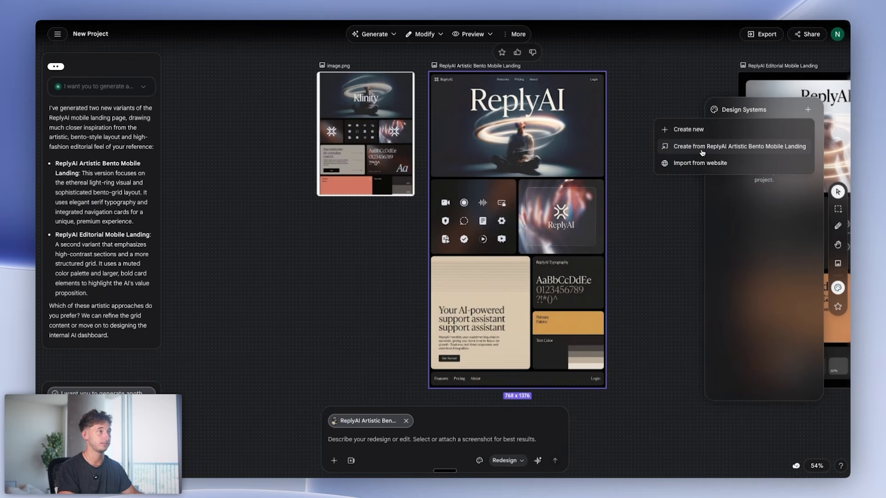
pyautogui.click(702, 152)
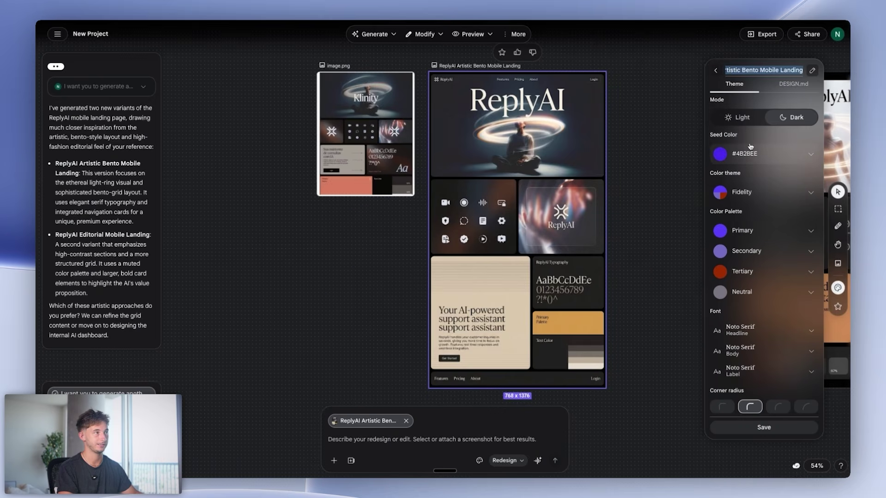
# Review the design system's theme settings and its DESIGN.md description
pyautogui.click(778, 120)
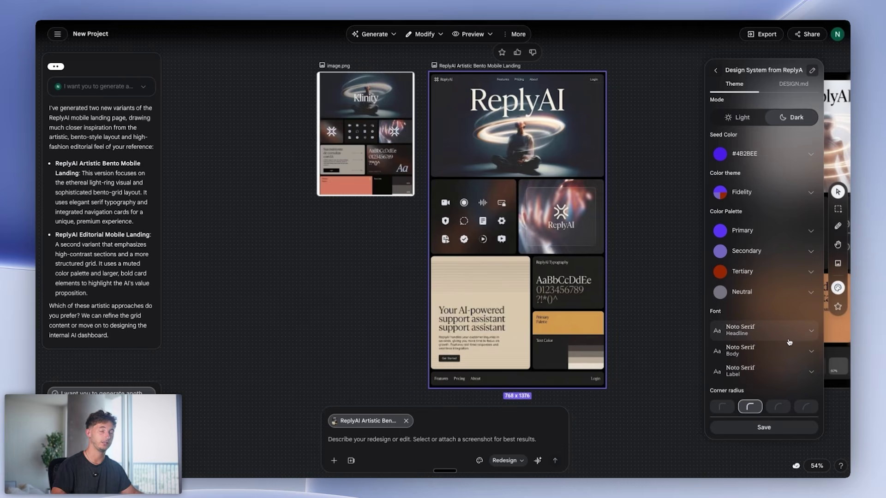
pyautogui.click(780, 85)
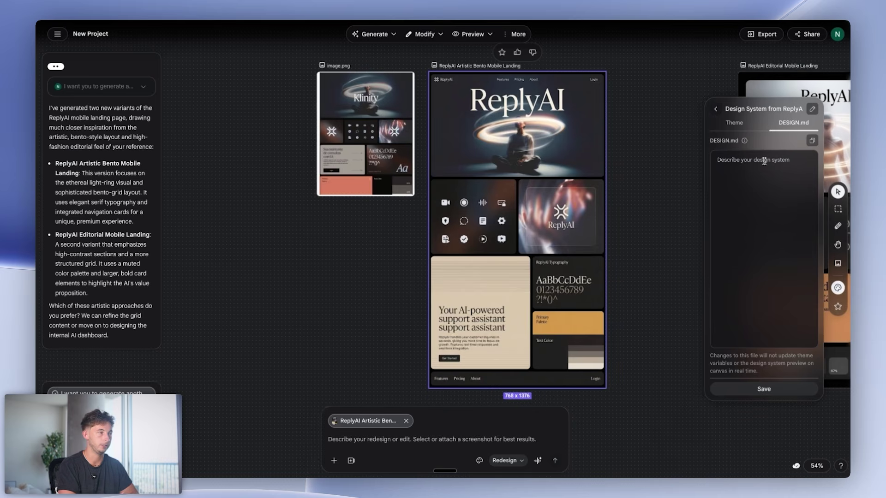
pyautogui.click(734, 122)
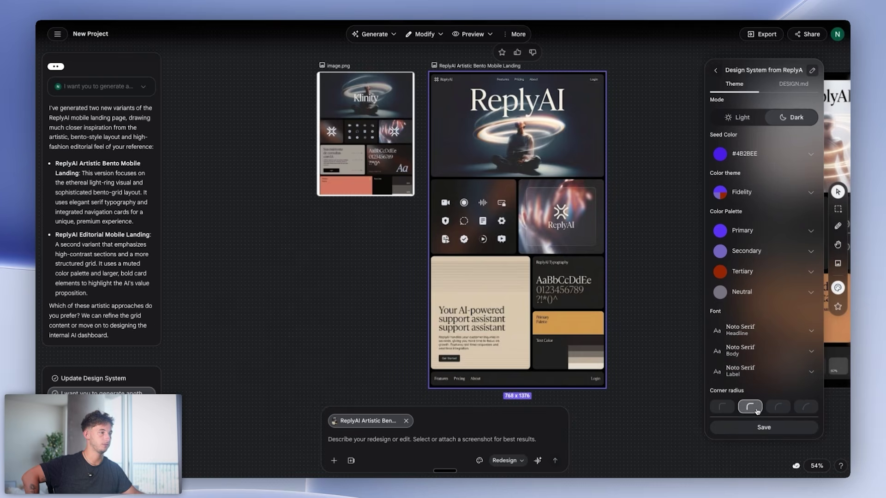
pyautogui.click(785, 88)
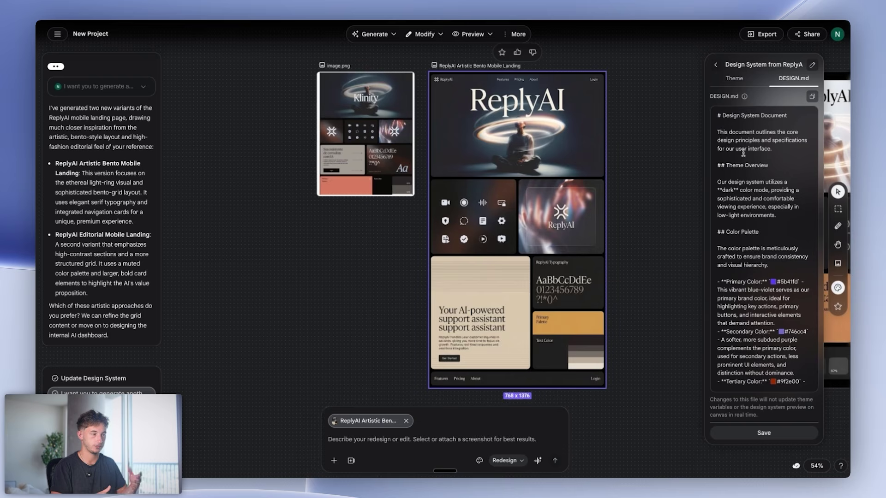
pyautogui.click(736, 79)
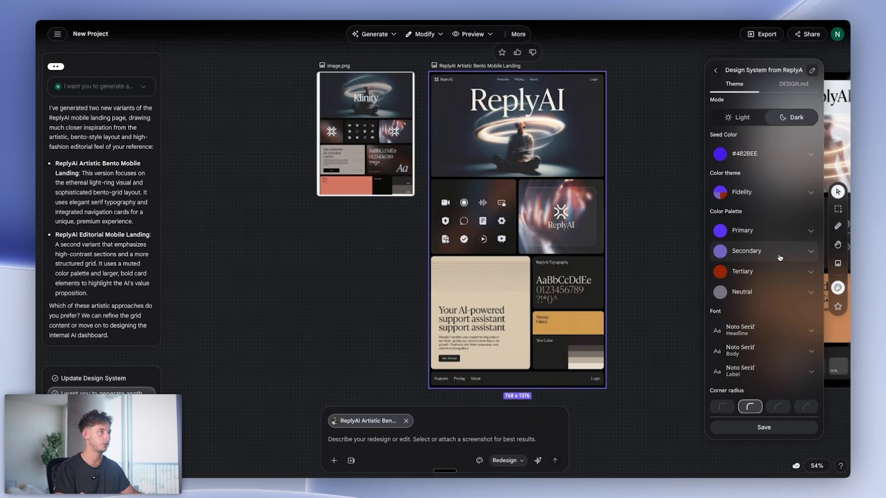
# Change the design system's seed color to the pale lavender #E8E5F5
pyautogui.click(760, 159)
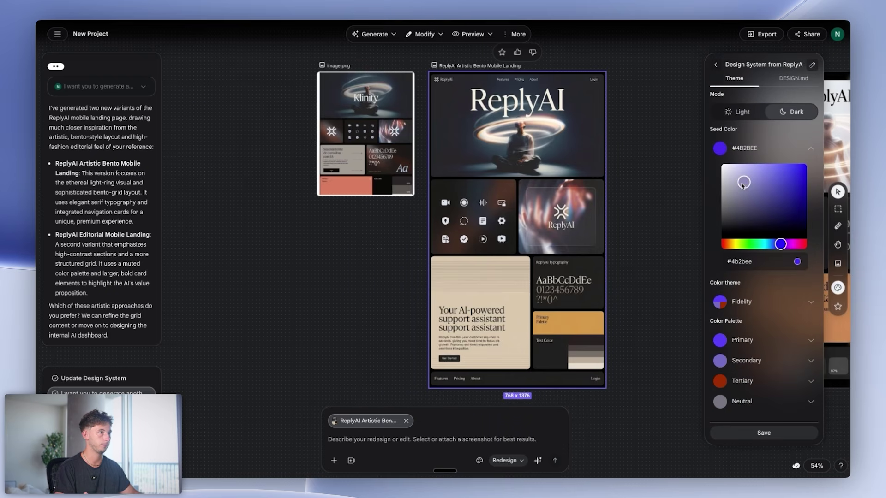
pyautogui.click(762, 191)
pyautogui.moveTo(762, 190); pyautogui.dragTo(729, 168)
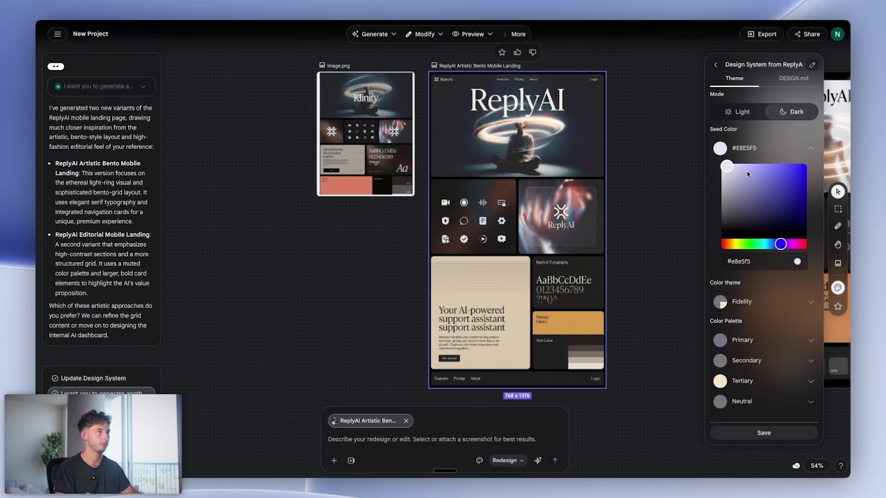
# Set the design system's primary palette color to bright yellow and save the design system
pyautogui.click(757, 342)
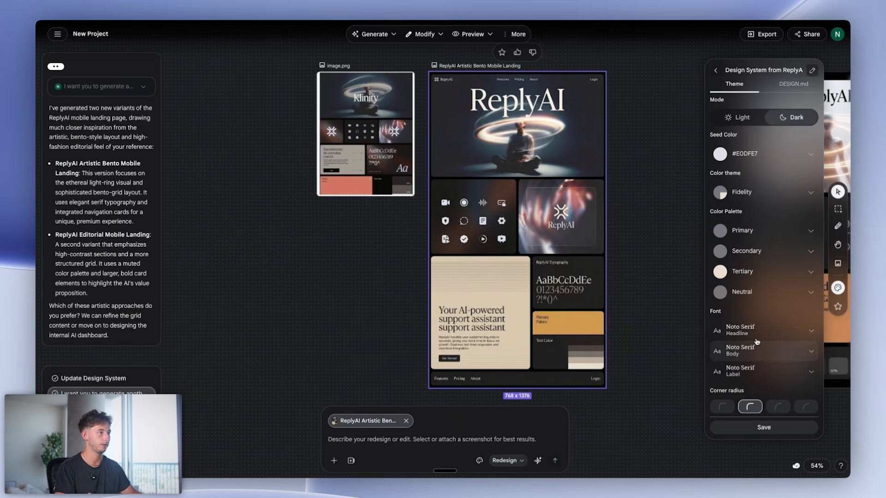
pyautogui.click(757, 230)
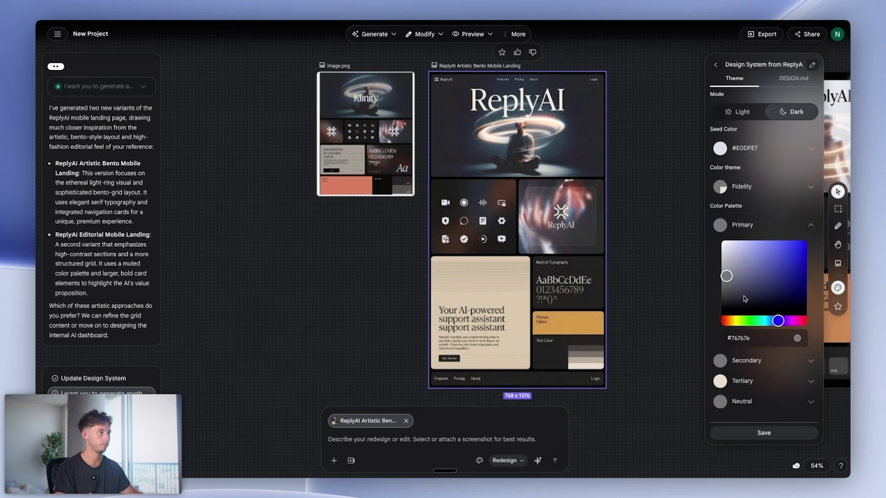
pyautogui.click(736, 322)
pyautogui.moveTo(774, 265); pyautogui.dragTo(807, 240)
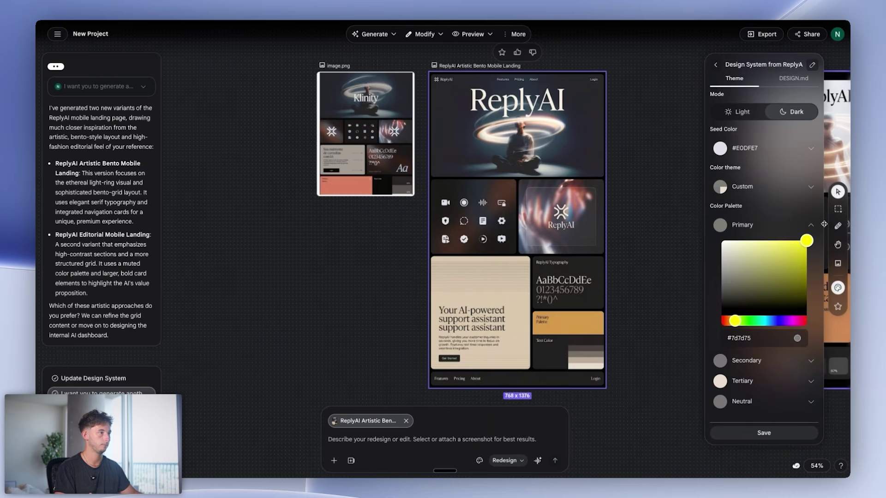
pyautogui.click(769, 436)
pyautogui.click(768, 434)
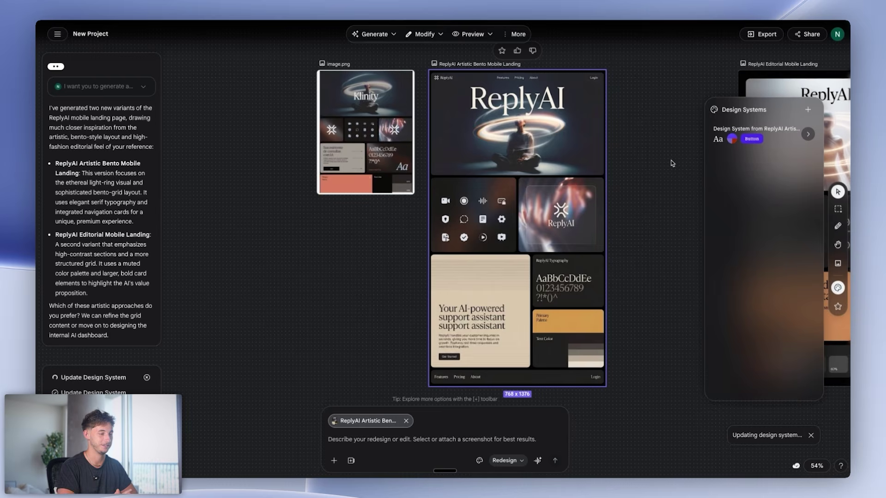
# Examine the updated design system board's color palettes, Noto Serif typography samples and component previews on the canvas
pyautogui.scroll(-5, 466, 293)
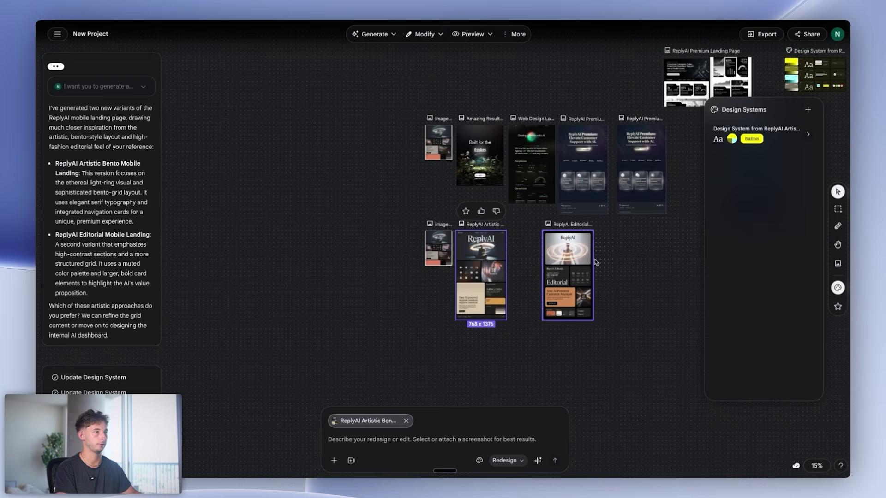
pyautogui.hscroll(8, 595, 262)
pyautogui.scroll(5, 595, 262)
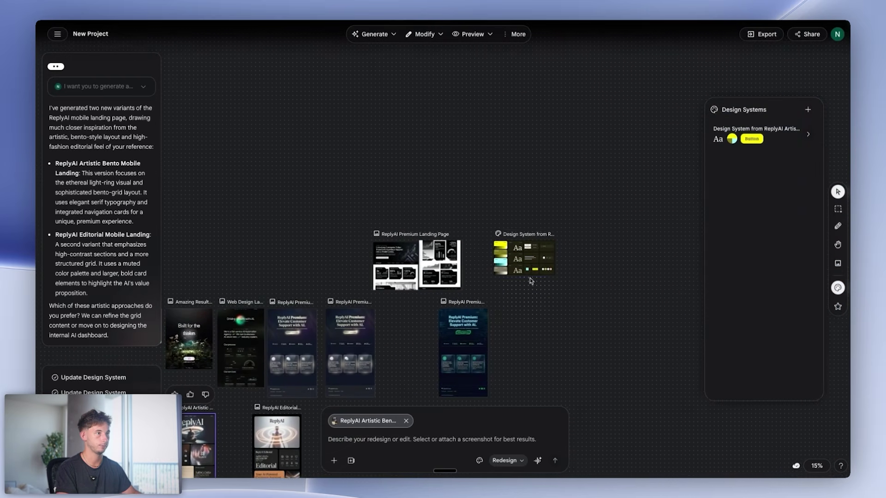
pyautogui.click(531, 277)
pyautogui.scroll(4, 514, 245)
pyautogui.scroll(4, 496, 314)
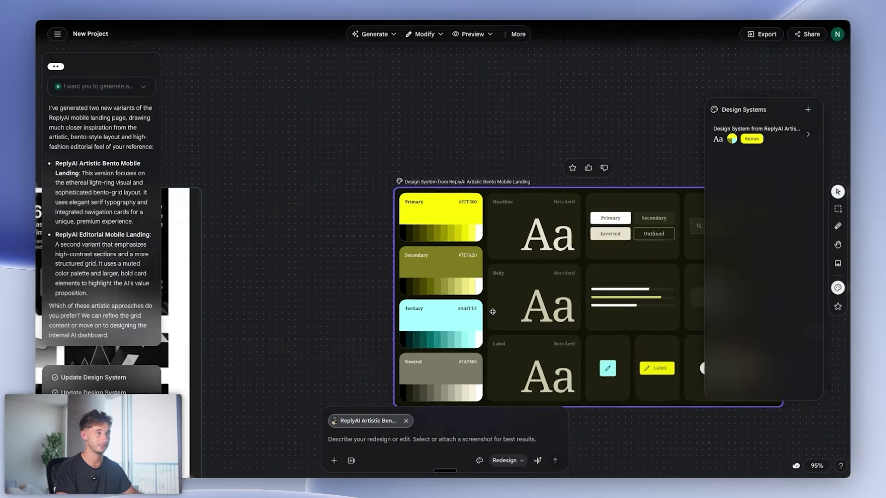
pyautogui.scroll(2, 493, 312)
pyautogui.scroll(-1, 503, 307)
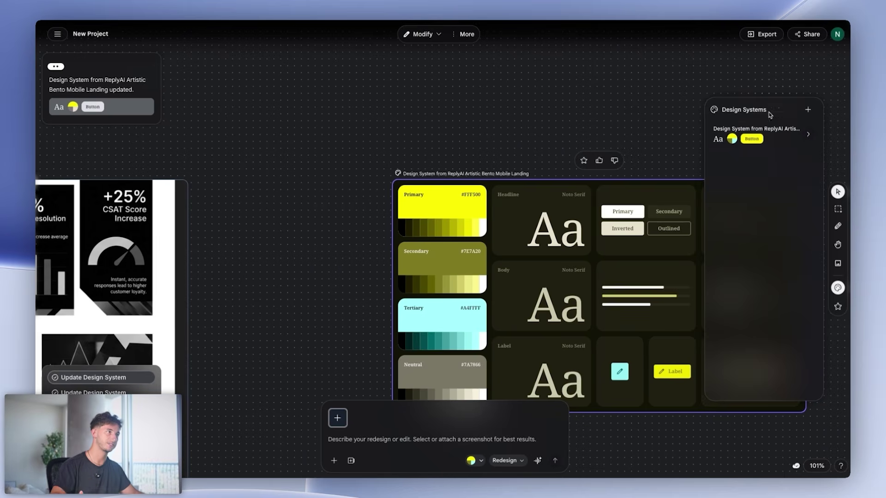
pyautogui.click(780, 86)
pyautogui.click(694, 181)
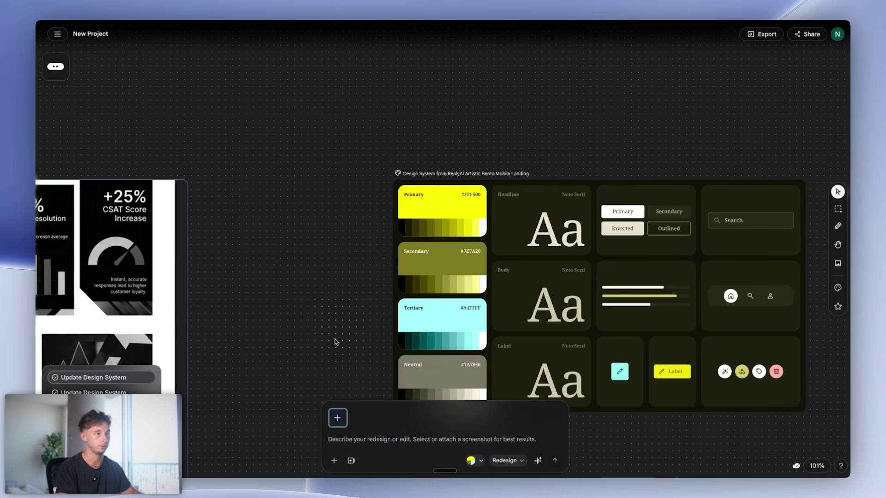
pyautogui.write('i want')
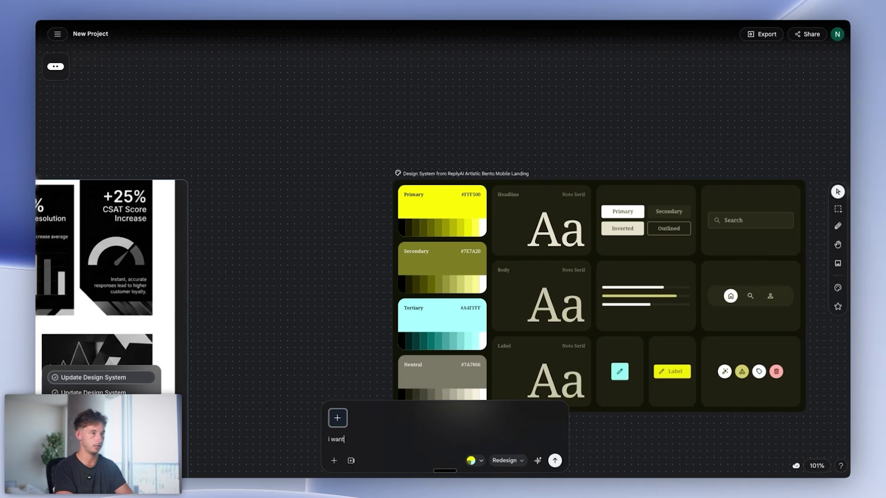
pyautogui.write(' you to redisgn this website for me: htt')
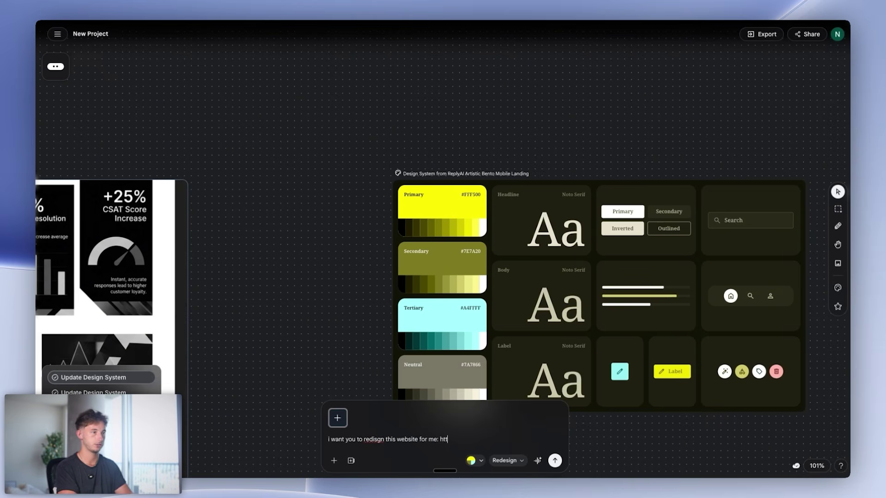
pyautogui.write('ps://www.salesdone.ai')
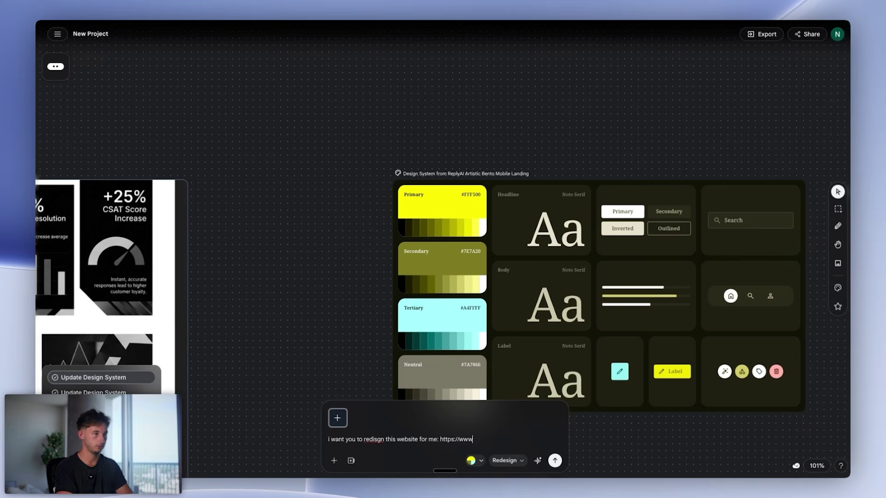
pyautogui.click(556, 460)
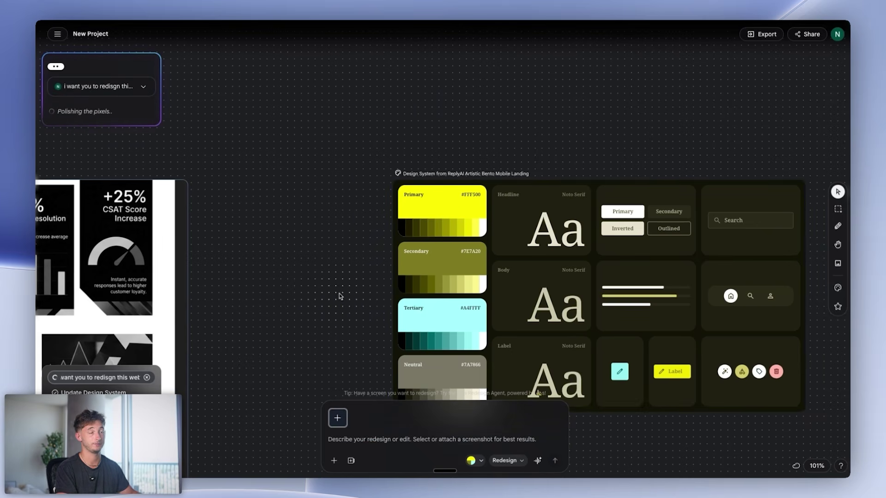
# Examine the ReplyAI Editorial Mobile Landing screen and the hero of the generated Salesdone.ai Redesign Landing Page
pyautogui.scroll(3, 421, 301)
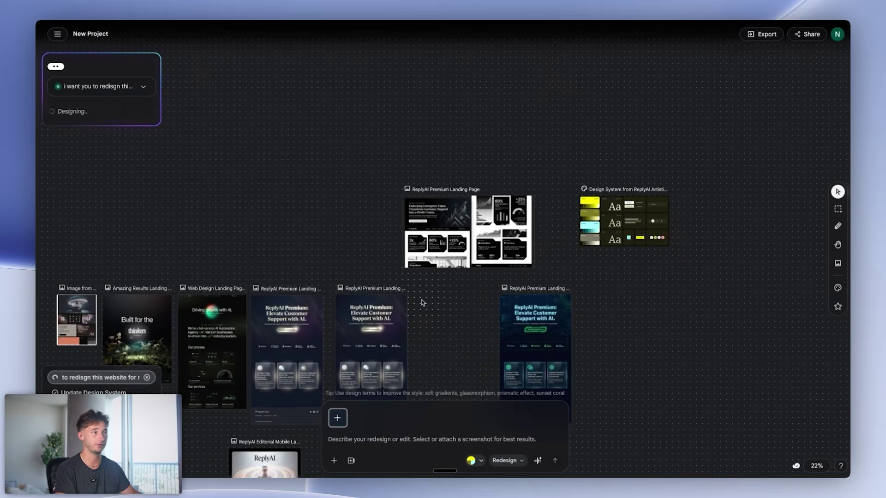
pyautogui.moveTo(417, 364); pyautogui.dragTo(529, 200)
pyautogui.moveTo(513, 277); pyautogui.dragTo(576, 178)
pyautogui.scroll(5, 453, 198)
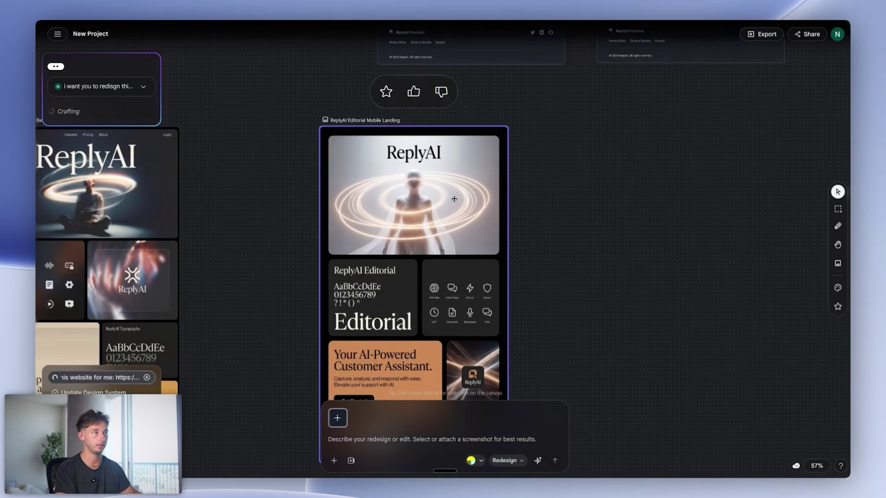
pyautogui.click(454, 198)
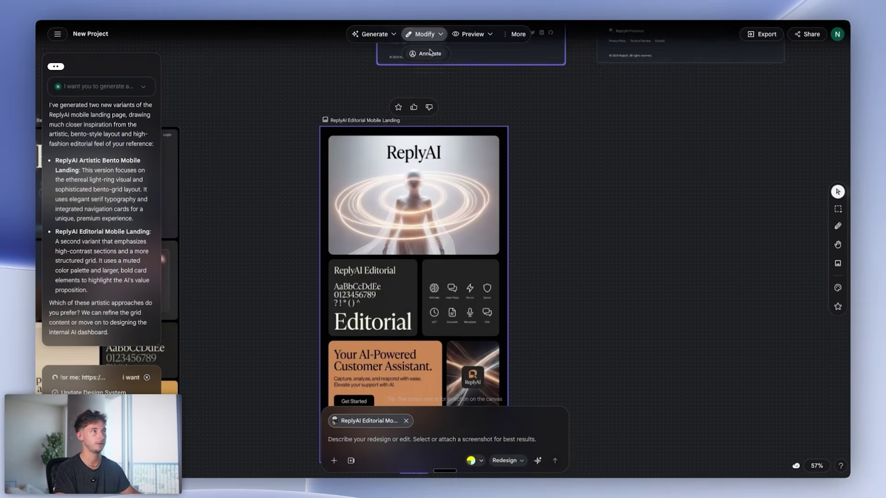
pyautogui.click(379, 35)
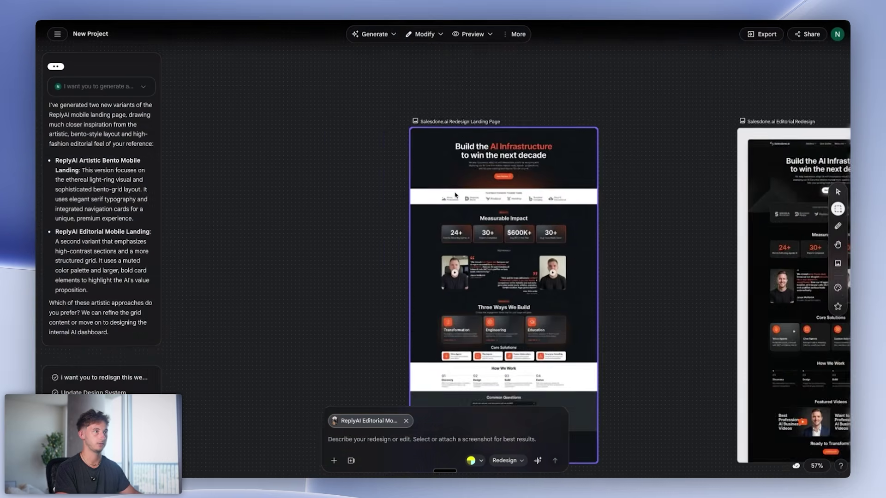
pyautogui.scroll(3, 525, 190)
pyautogui.scroll(2, 509, 216)
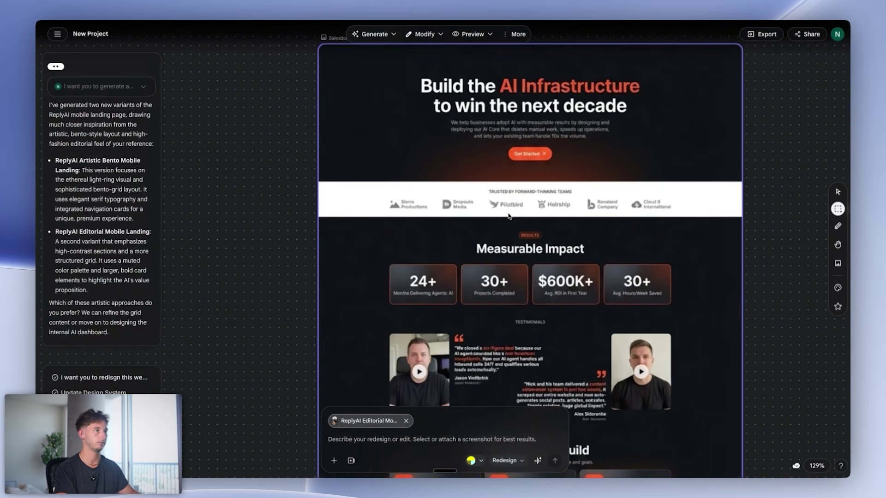
# Open the live salesdone.ai website in a new tab and read through its sections from hero to featured videos
pyautogui.hotkey('ctrl', 't')
pyautogui.write('salesdone.ai')
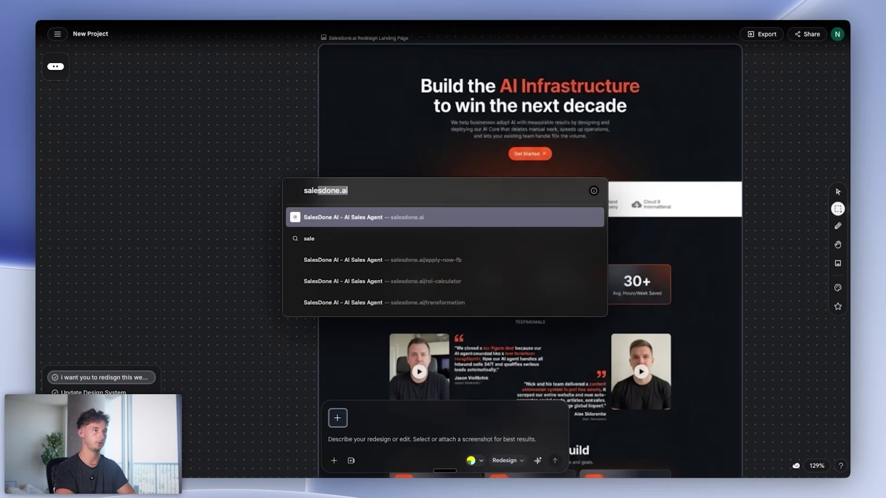
pyautogui.press('Return')
pyautogui.scroll(-20, 322, 281)
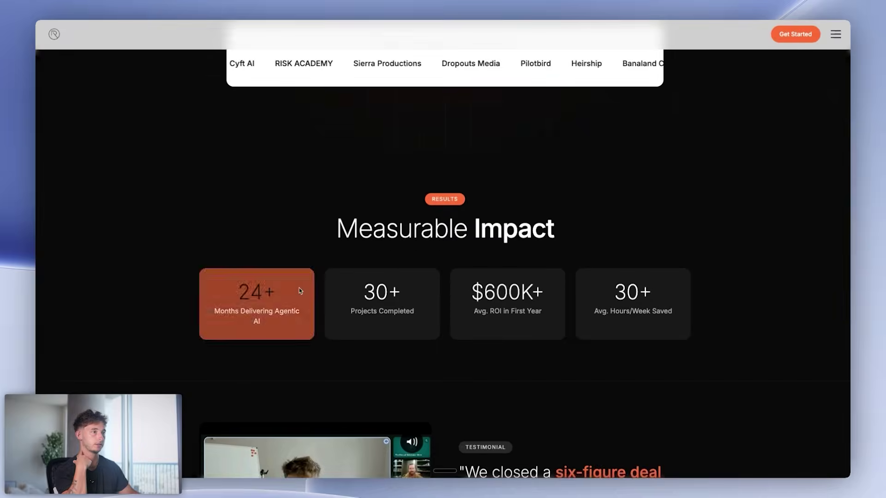
pyautogui.scroll(-10, 795, 131)
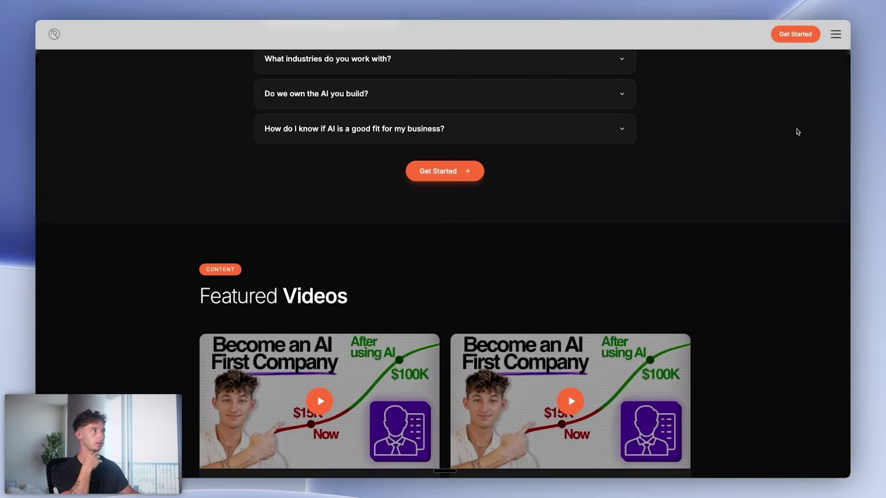
pyautogui.scroll(14, 521, 249)
pyautogui.scroll(20, 520, 249)
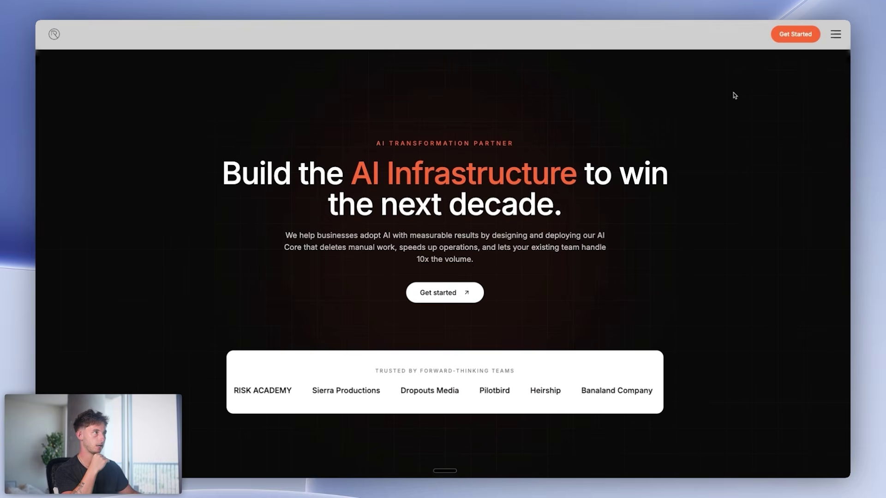
# Switch back to the Google Stitch project and review the Salesdone.ai Redesign Landing Page down to its closing Ready to Transform section
pyautogui.moveTo(39, 286)
pyautogui.click(65, 321)
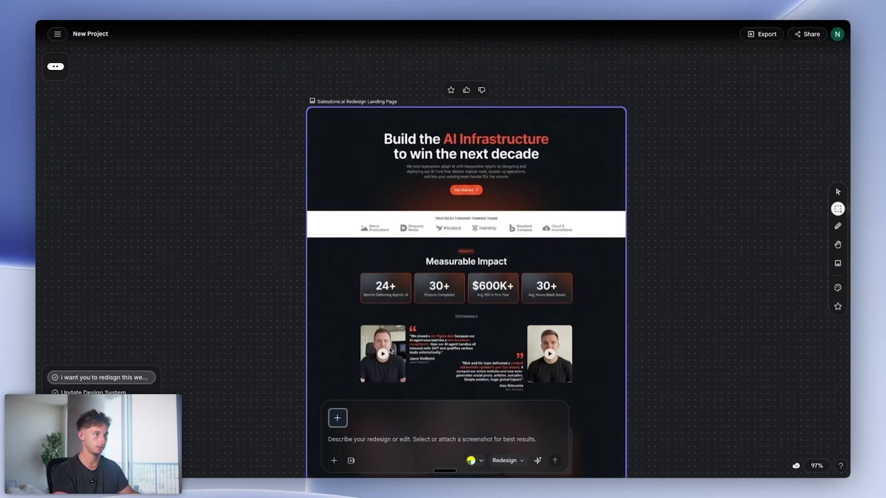
pyautogui.scroll(5, 390, 349)
pyautogui.scroll(-5, 387, 352)
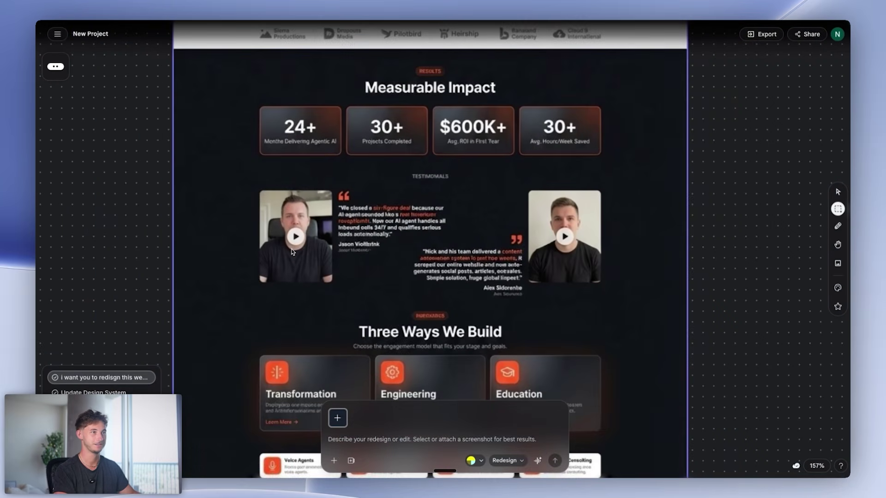
pyautogui.scroll(-3, 324, 231)
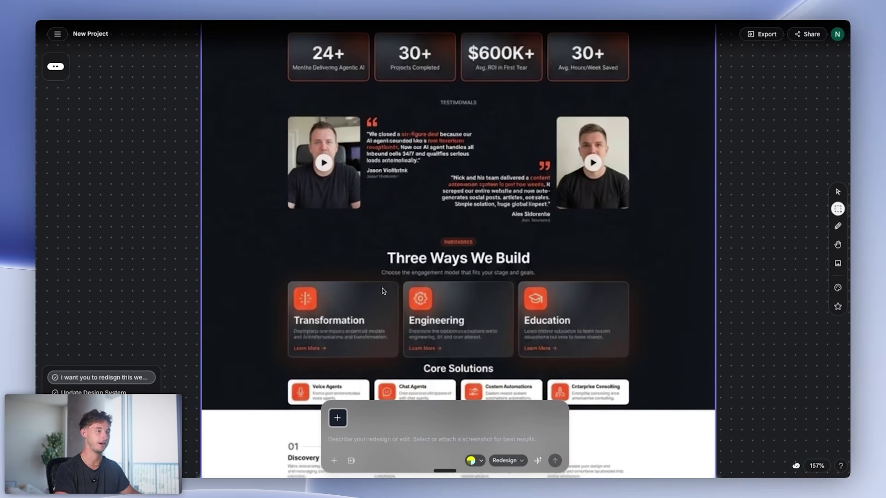
pyautogui.scroll(-1, 382, 291)
pyautogui.scroll(-8, 337, 340)
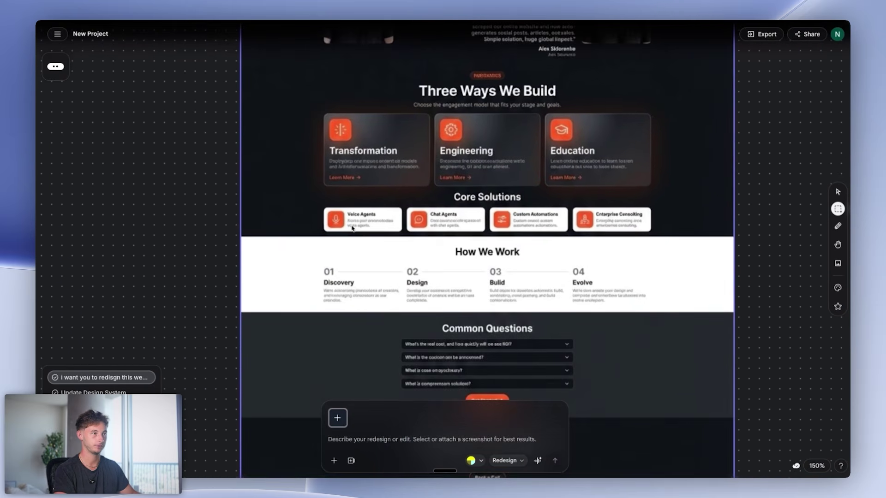
pyautogui.scroll(-5, 573, 281)
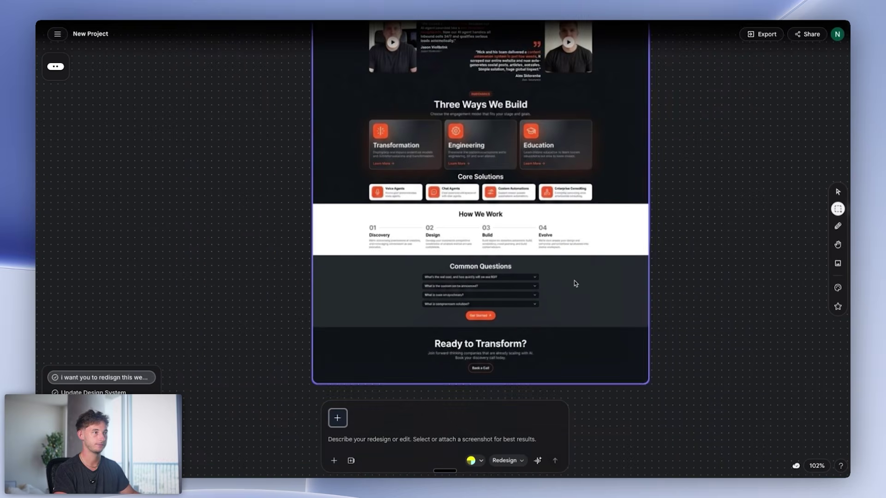
# Review the Salesdone.ai Editorial Redesign screen's hero, Measurable Impact, testimonials and Core Solutions sections
pyautogui.hscroll(10, 720, 236)
pyautogui.moveTo(438, 246); pyautogui.dragTo(326, 454)
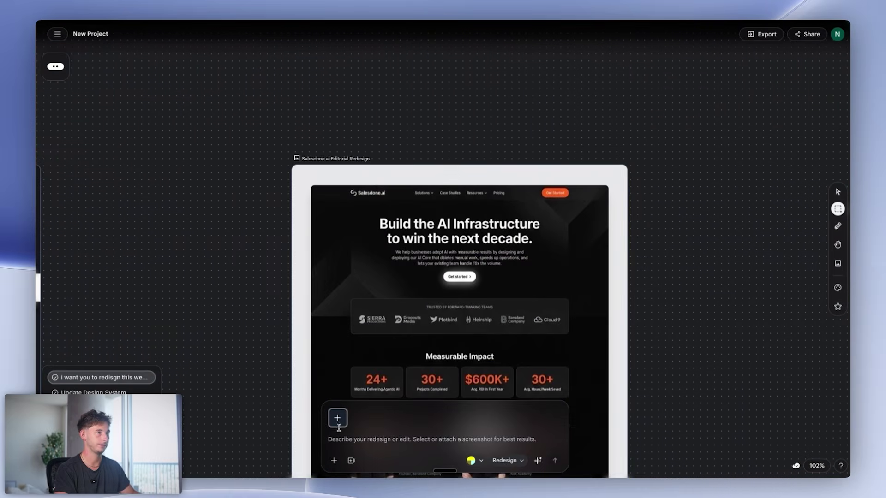
pyautogui.moveTo(362, 356); pyautogui.dragTo(369, 326)
pyautogui.scroll(-5, 368, 326)
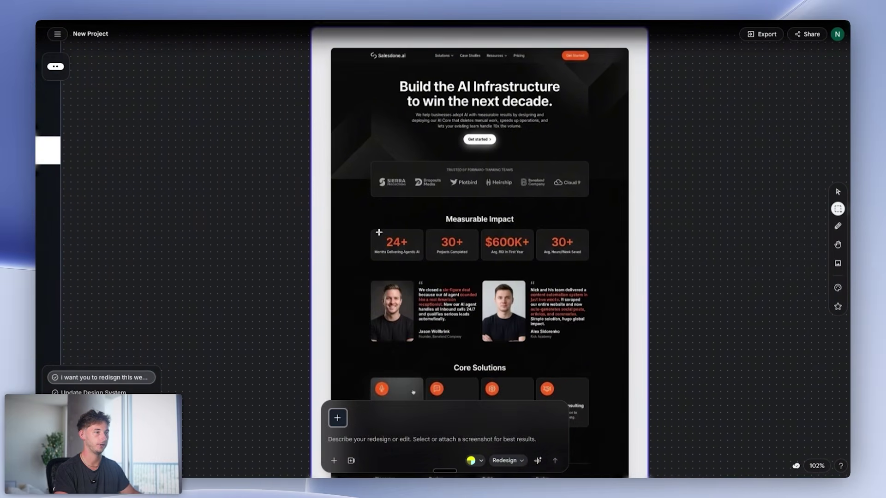
pyautogui.scroll(-4, 356, 251)
pyautogui.scroll(10, 397, 292)
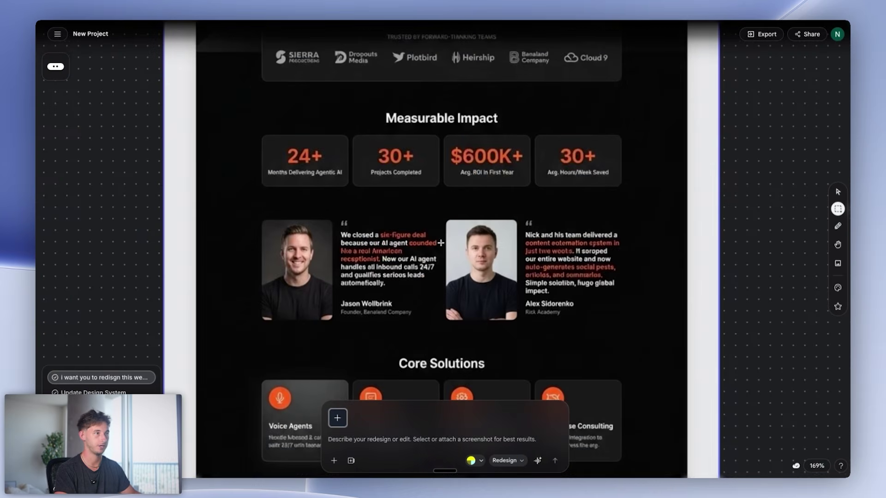
pyautogui.scroll(-5, 483, 276)
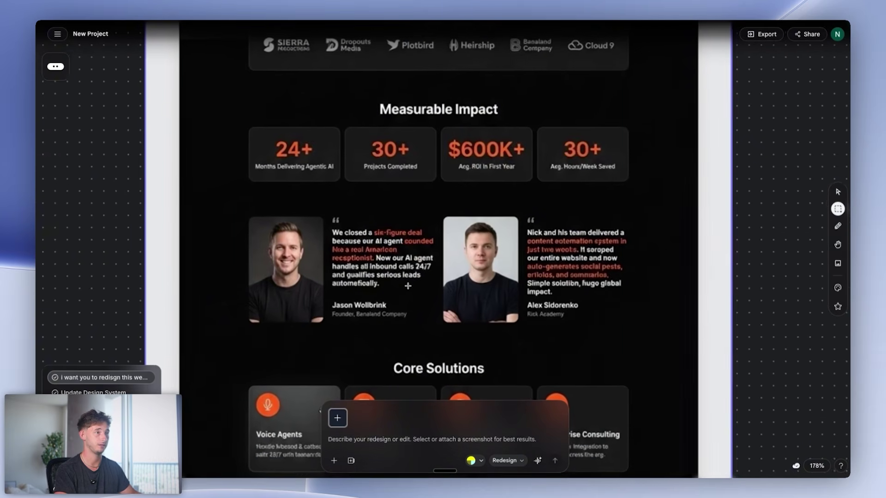
# Mark a spot beside the How We Work section of the Salesdone.ai Editorial Redesign as a reference for the prompt
pyautogui.moveTo(320, 312); pyautogui.dragTo(322, 230)
pyautogui.click(321, 230)
pyautogui.scroll(2, 321, 230)
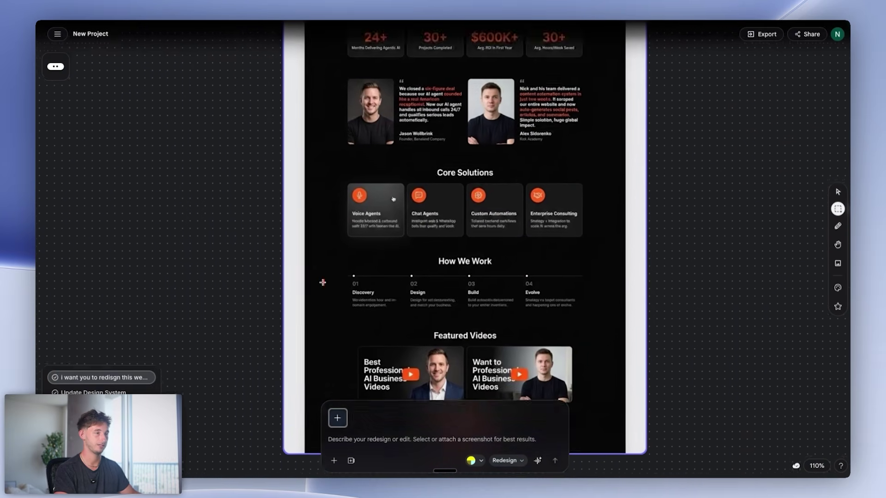
pyautogui.scroll(-4, 238, 260)
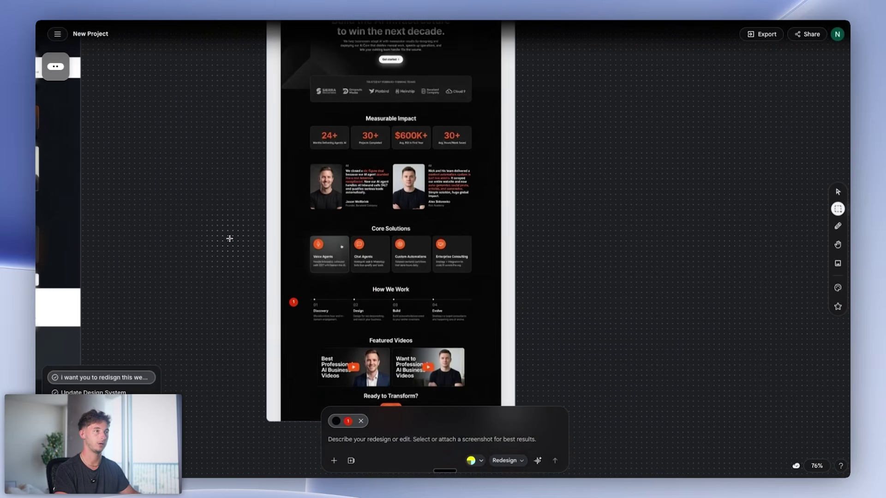
pyautogui.moveTo(243, 263); pyautogui.dragTo(321, 285)
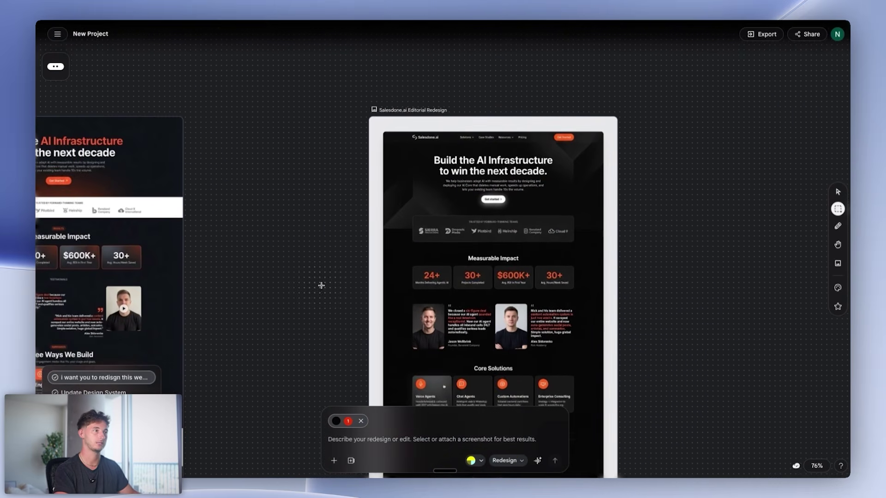
pyautogui.click(385, 222)
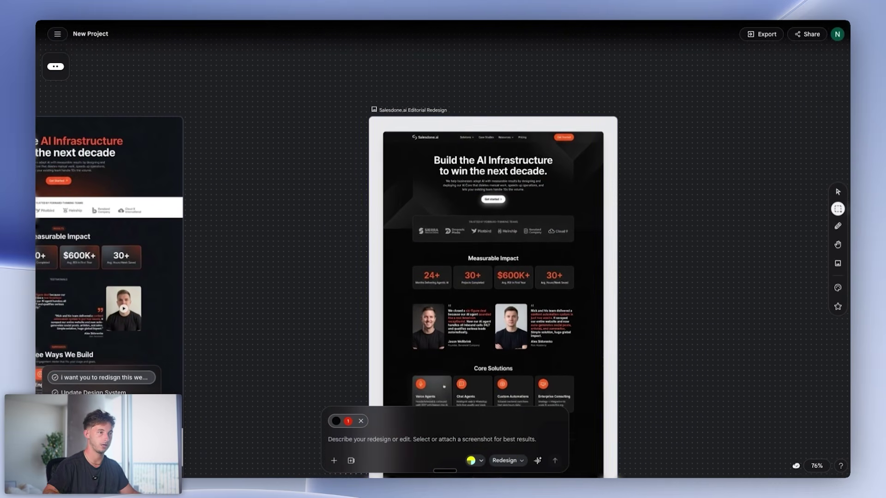
# Mark the hero headline of the Salesdone.ai Editorial Redesign as a reference area for the prompt and activate the edit tool
pyautogui.scroll(10, 400, 171)
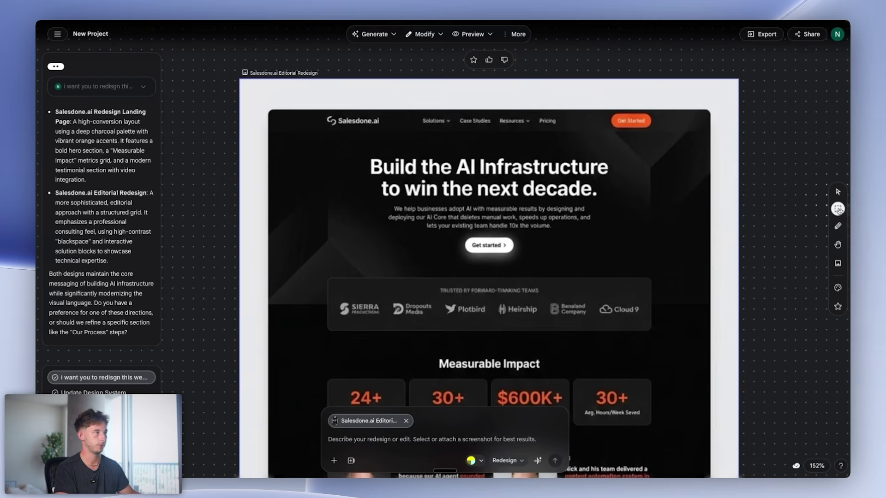
pyautogui.moveTo(363, 153); pyautogui.dragTo(622, 201)
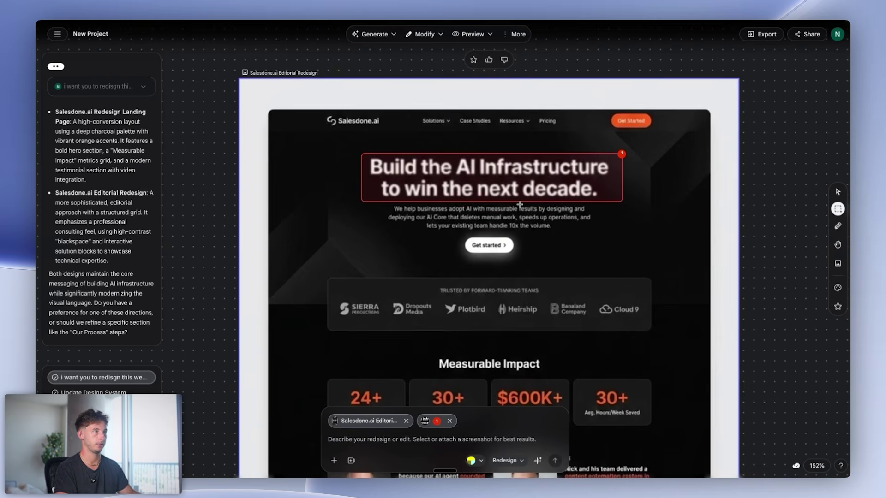
pyautogui.click(400, 441)
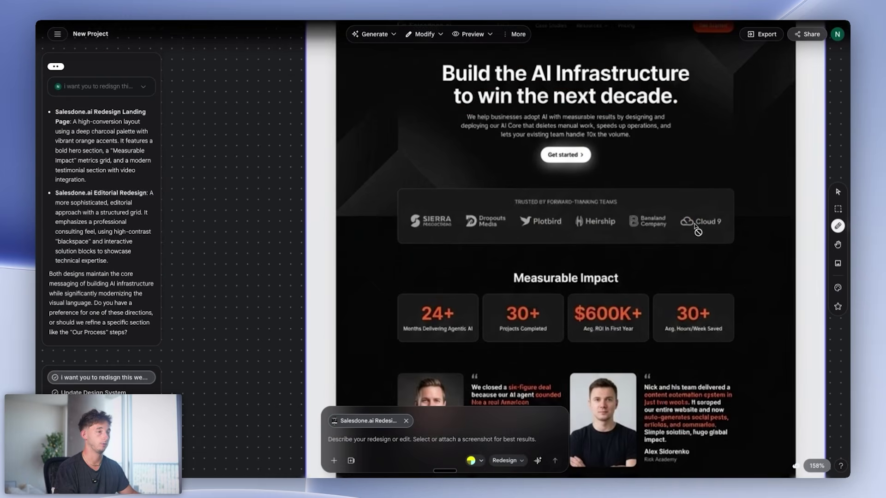
pyautogui.scroll(2, 678, 240)
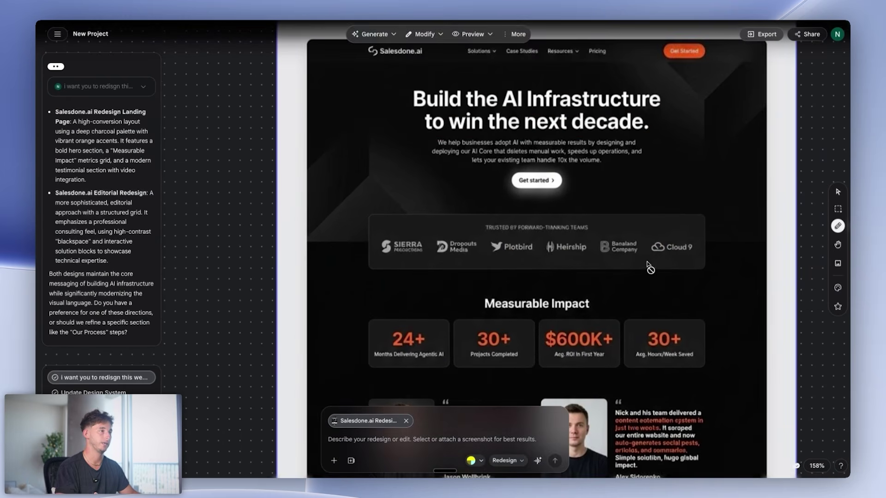
pyautogui.click(838, 227)
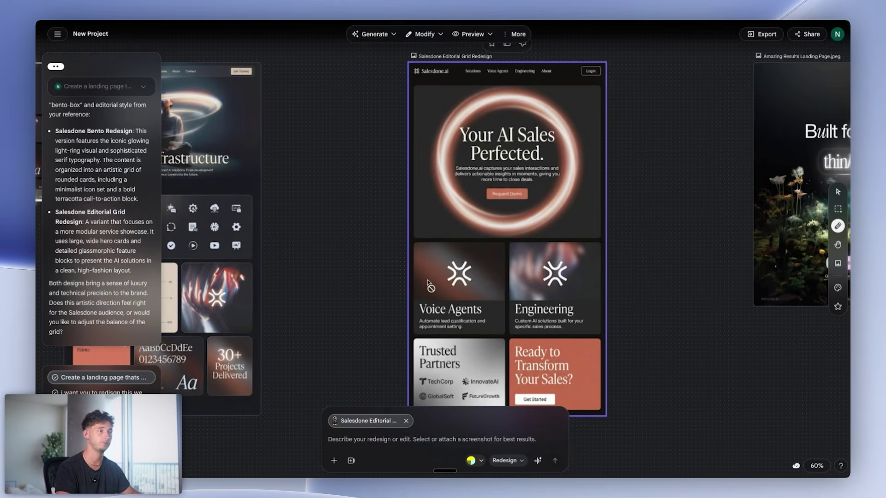
# Compare the Klinity reference image with the Salesdone Bento Redesign and Salesdone Editorial Grid Redesign screens
pyautogui.hscroll(-3, 430, 284)
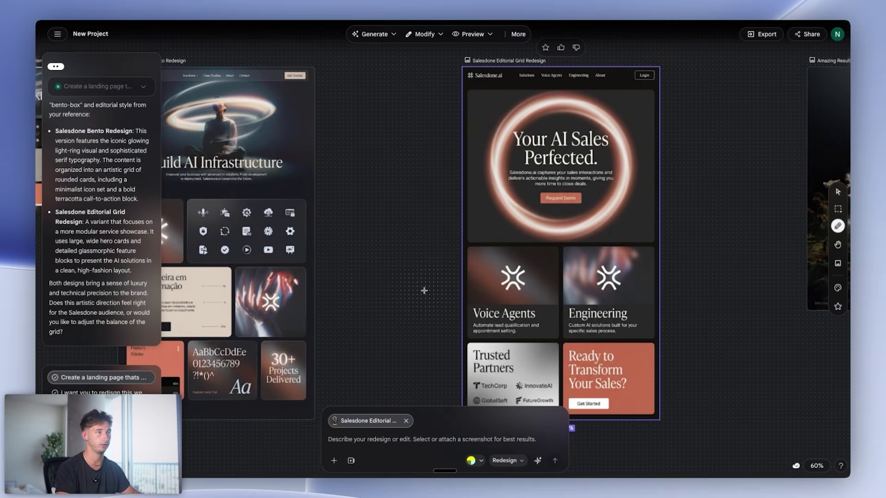
pyautogui.scroll(-5, 419, 287)
pyautogui.scroll(5, 318, 219)
pyautogui.click(421, 267)
pyautogui.scroll(5, 413, 260)
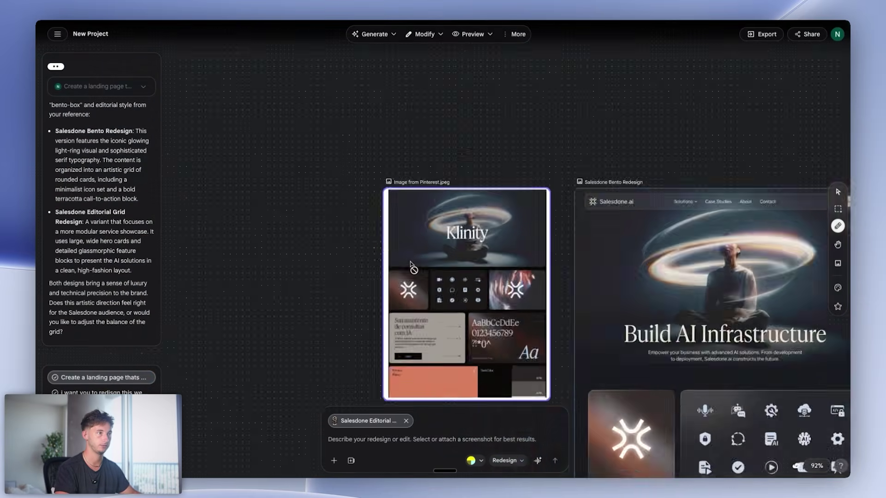
pyautogui.scroll(-5, 461, 277)
pyautogui.hscroll(5, 673, 306)
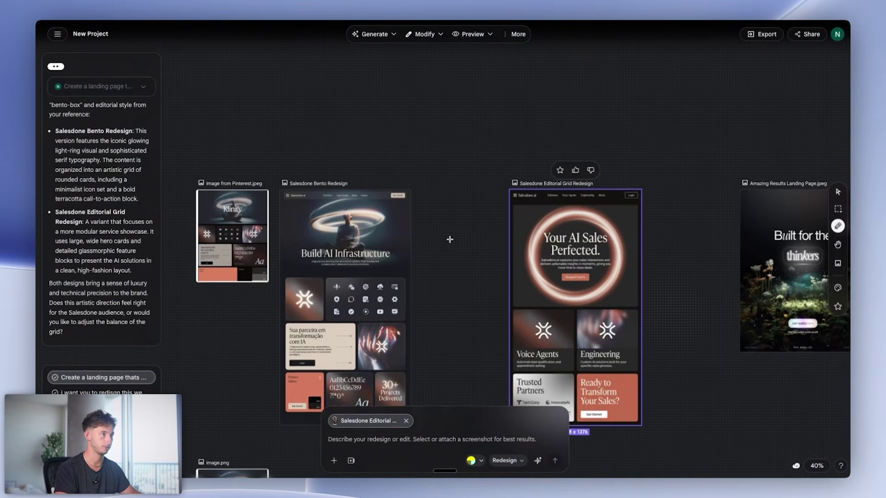
pyautogui.scroll(2, 628, 279)
pyautogui.scroll(2, 627, 277)
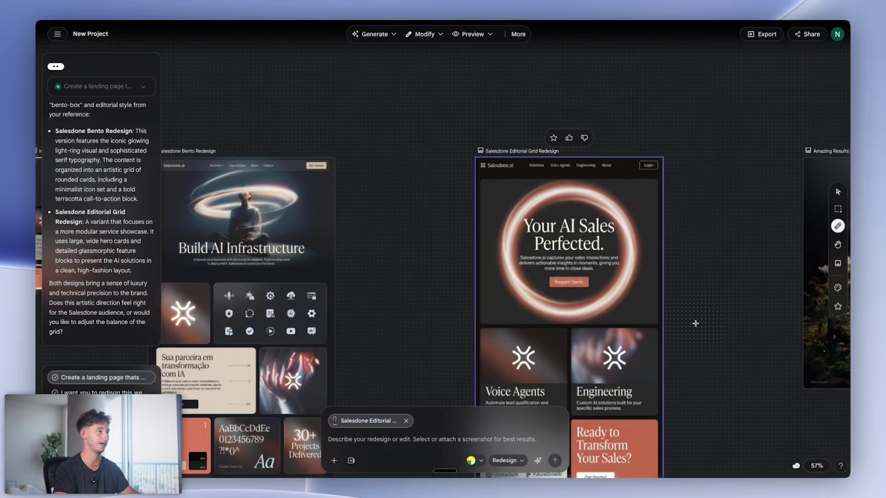
pyautogui.scroll(-3, 671, 242)
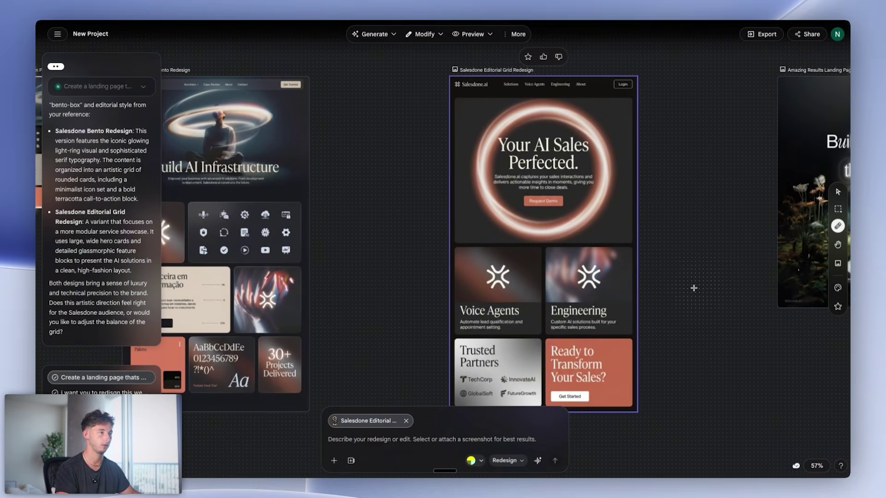
pyautogui.hscroll(3, 688, 289)
pyautogui.scroll(1, 687, 289)
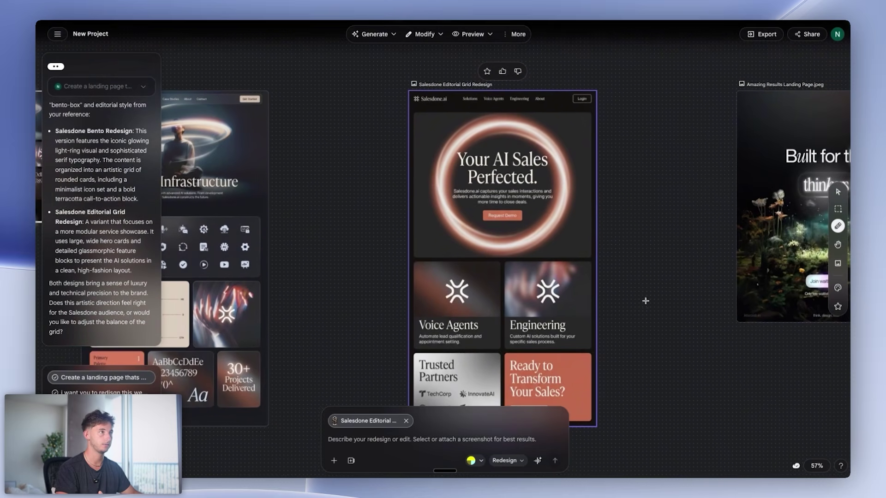
# Check the export formats offered for the Salesdone Editorial Grid Redesign, leave the export options and reselect the screen
pyautogui.click(515, 34)
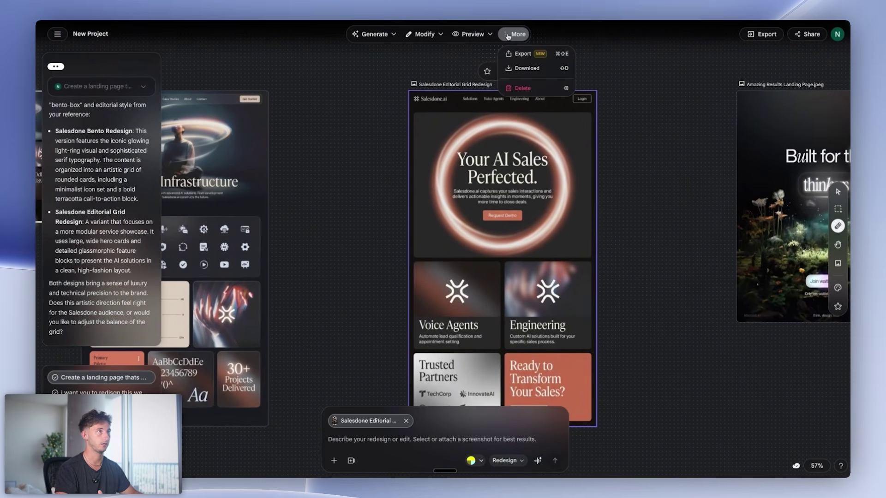
pyautogui.click(522, 54)
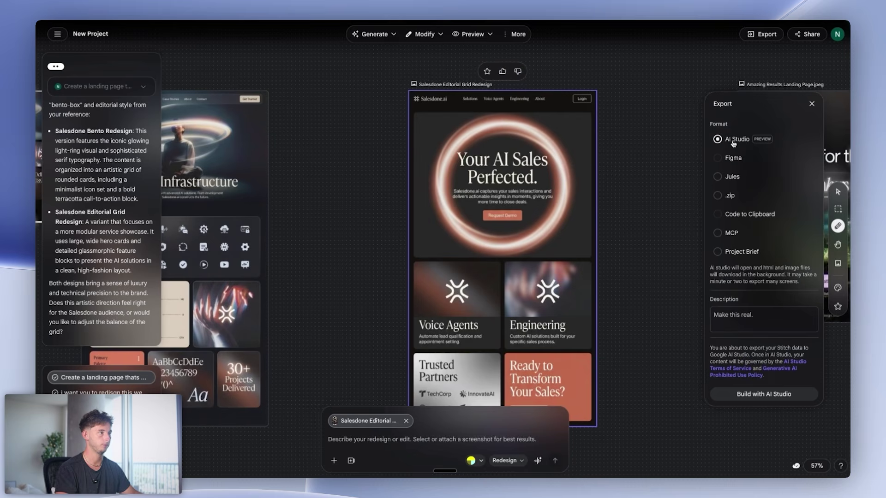
pyautogui.click(333, 269)
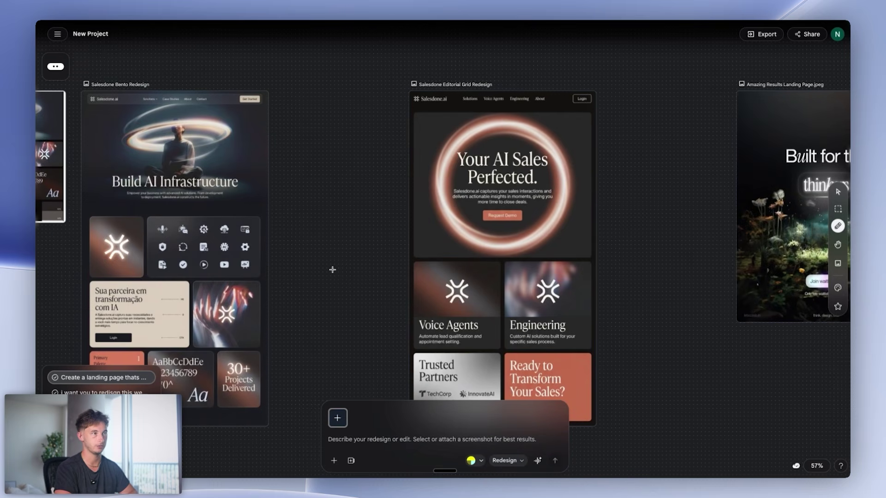
pyautogui.moveTo(359, 254); pyautogui.dragTo(406, 226)
pyautogui.click(565, 190)
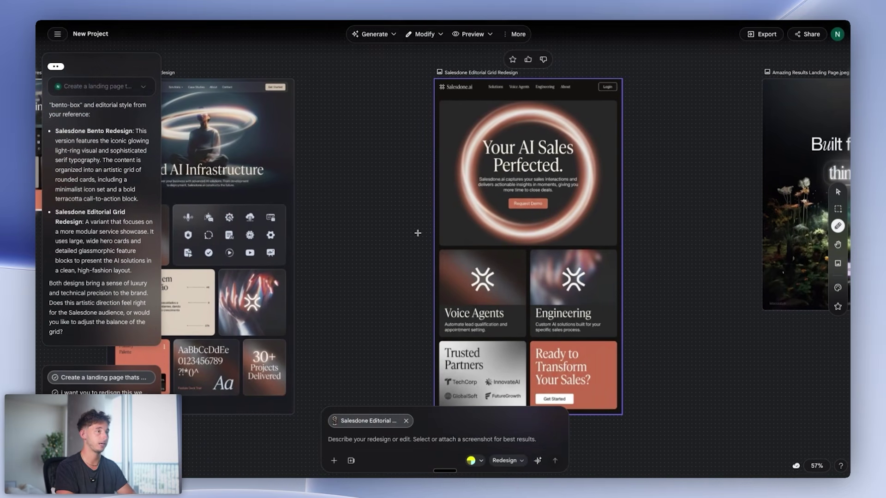
# Export the Salesdone Editorial Grid Redesign screen in .zip format
pyautogui.scroll(-5, 418, 233)
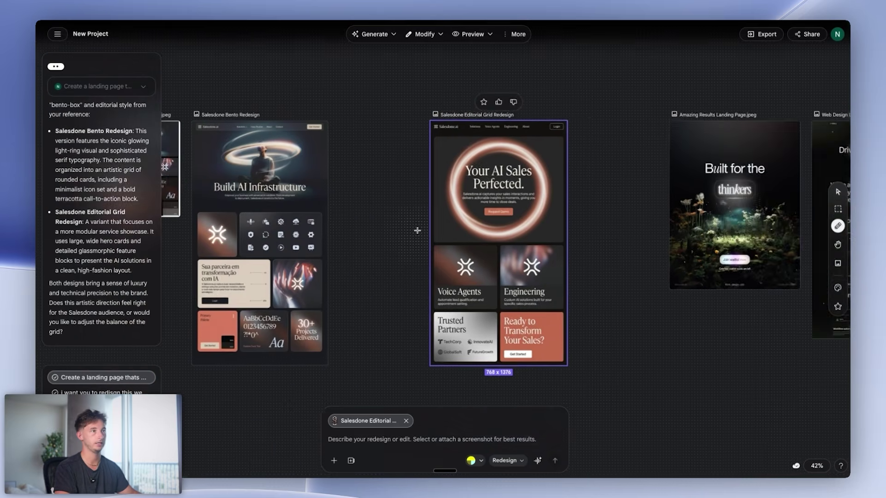
pyautogui.hscroll(-3, 323, 240)
pyautogui.scroll(10, 254, 253)
pyautogui.scroll(-5, 300, 235)
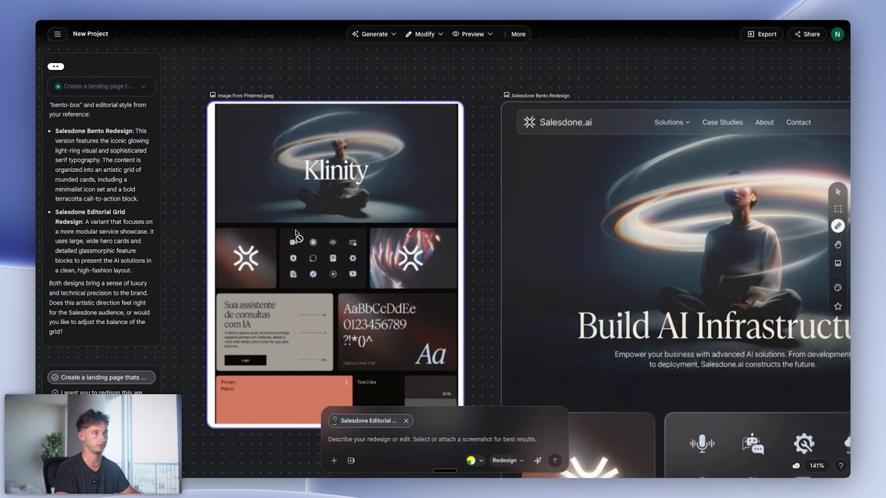
pyautogui.hscroll(4, 545, 218)
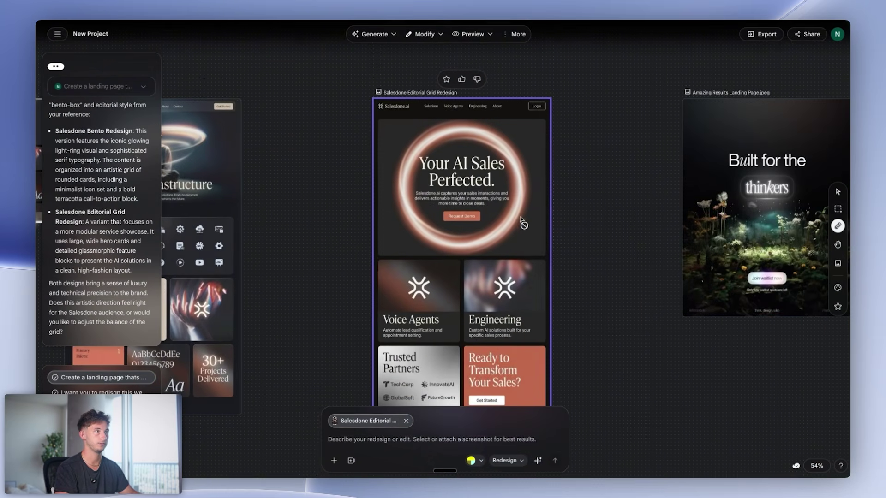
pyautogui.click(516, 34)
pyautogui.click(523, 54)
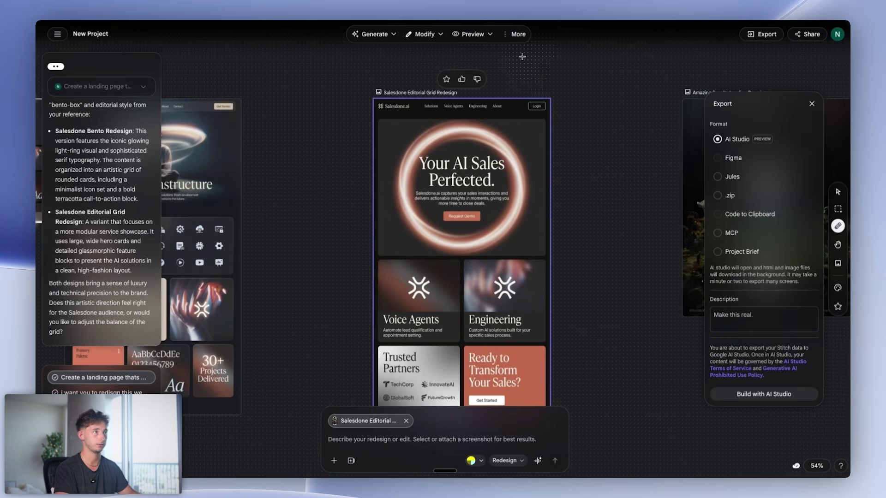
pyautogui.click(718, 197)
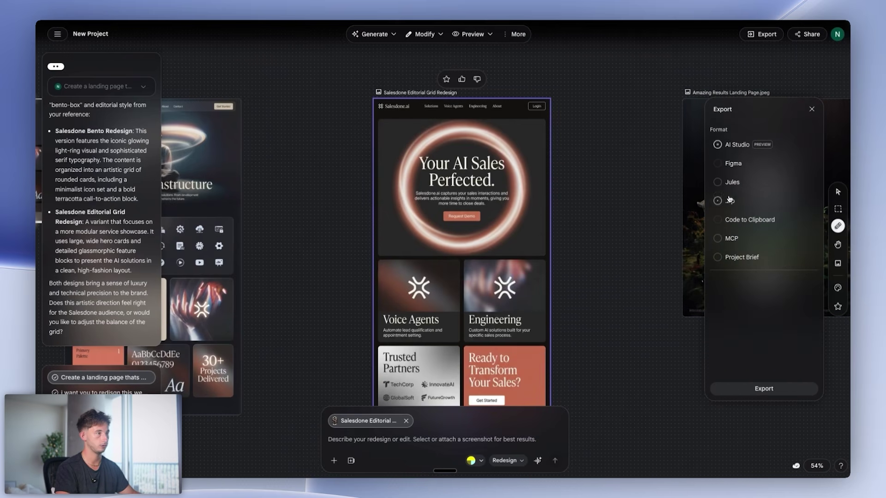
pyautogui.click(741, 391)
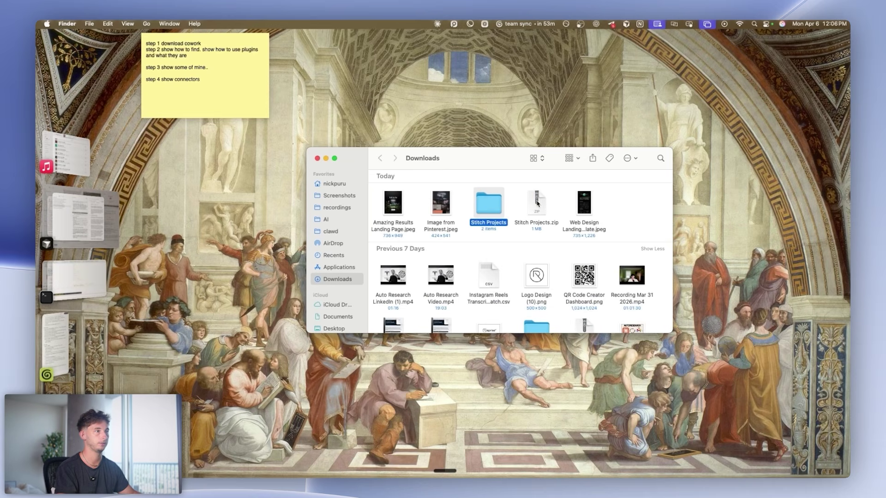
# Extract Stitch Projects.zip in the Downloads folder and check the DESIGN.md and screen.png files inside the extracted folder
pyautogui.click(538, 202)
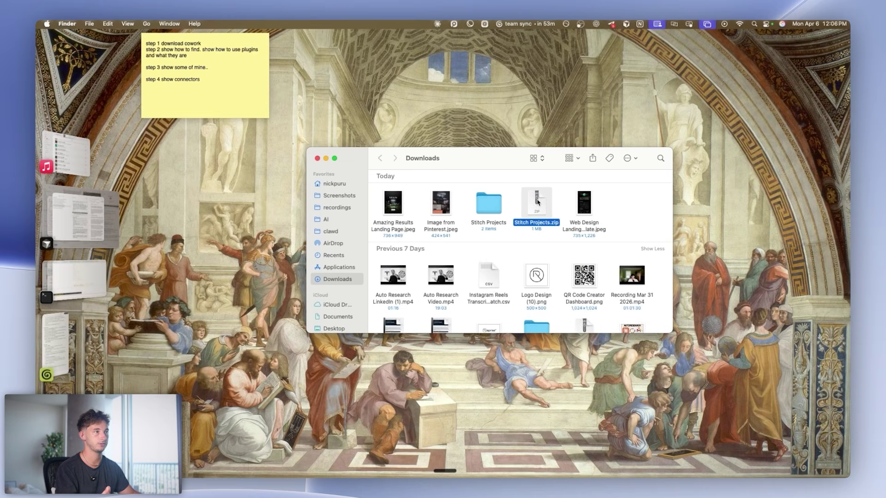
pyautogui.doubleClick(548, 203)
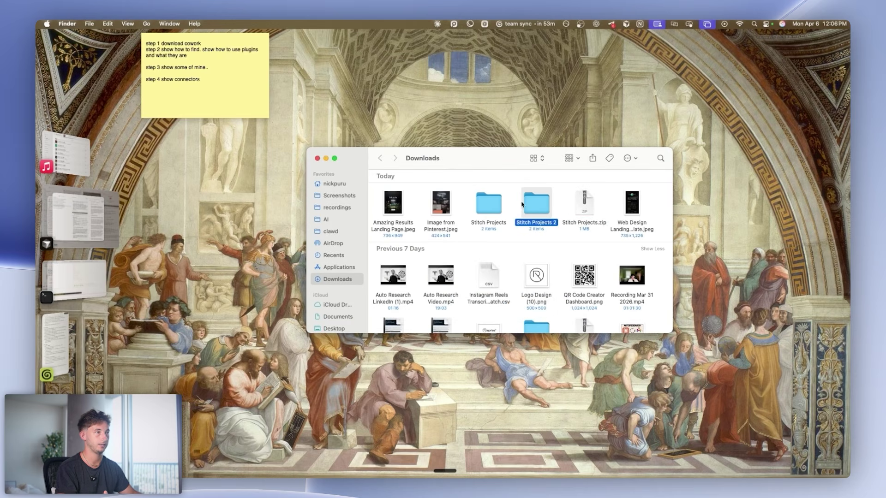
pyautogui.doubleClick(531, 203)
pyautogui.moveTo(518, 245); pyautogui.dragTo(376, 170)
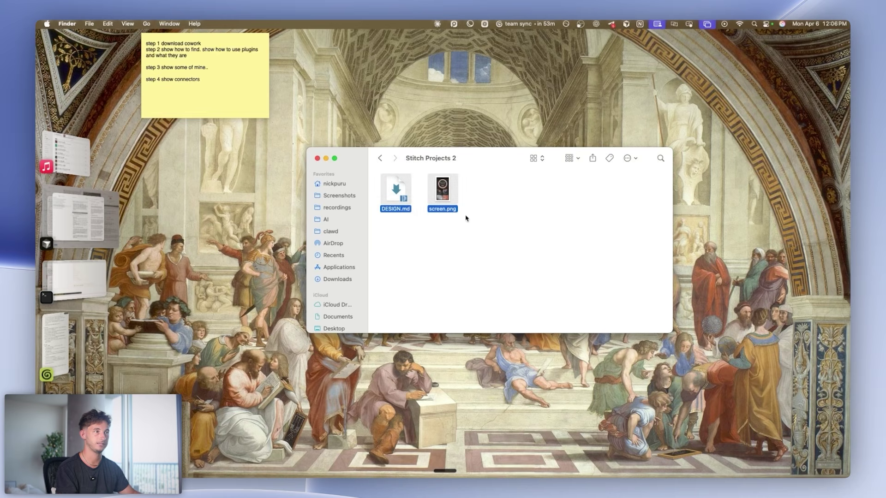
pyautogui.click(483, 218)
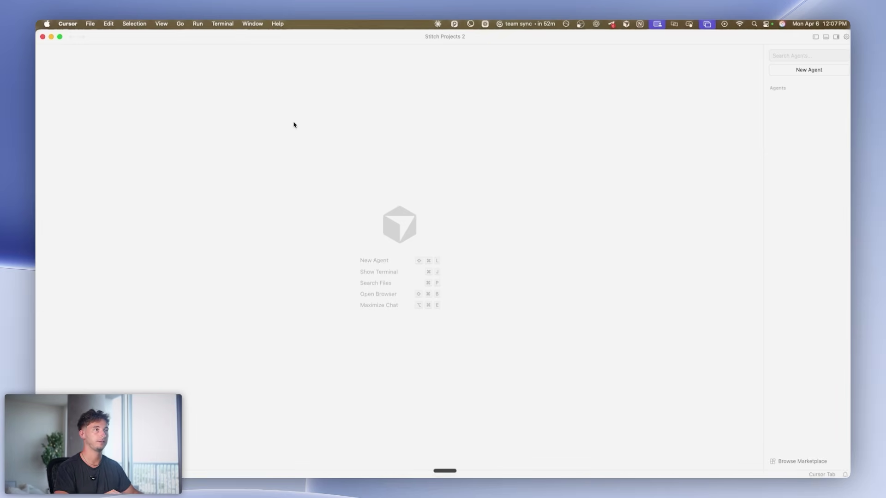
# In Cursor, start Claude Code for the exported Stitch project and check the installed Claude Code for VS Code extension's details
pyautogui.click(815, 36)
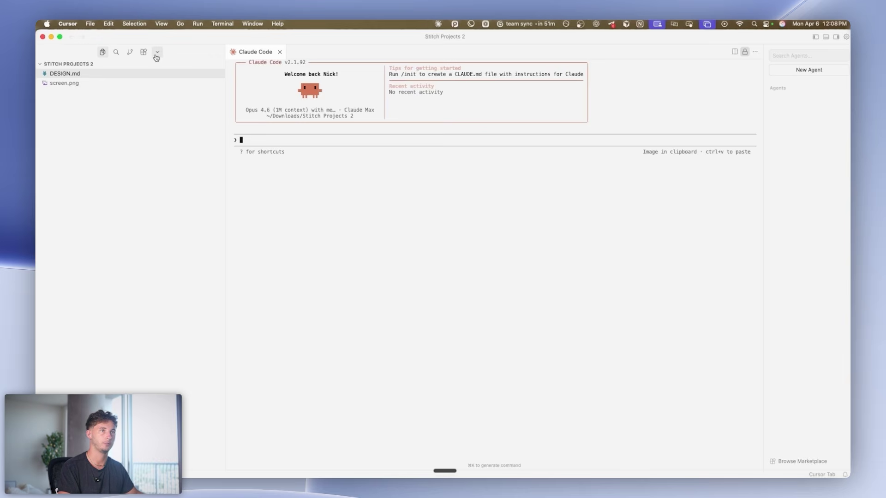
pyautogui.click(156, 54)
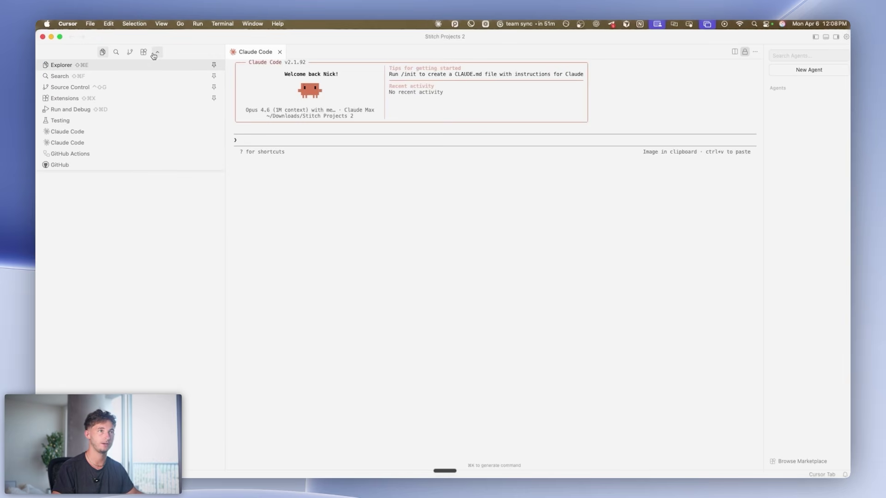
pyautogui.click(104, 98)
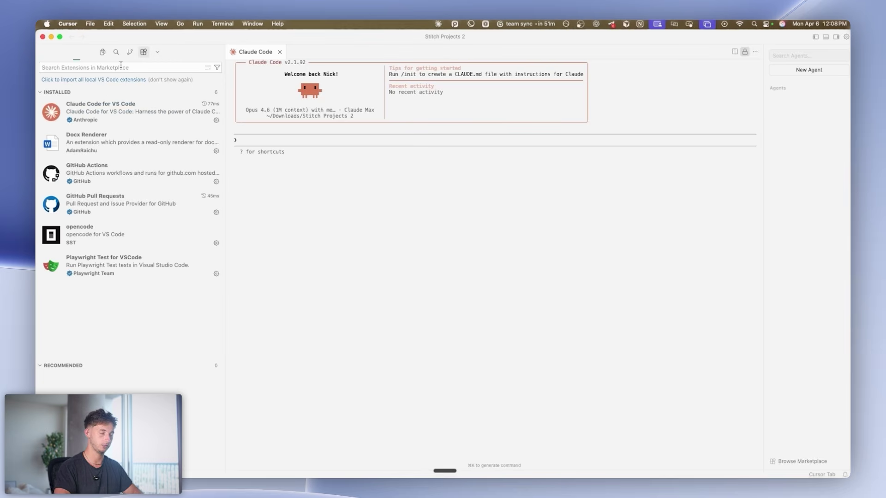
pyautogui.click(116, 109)
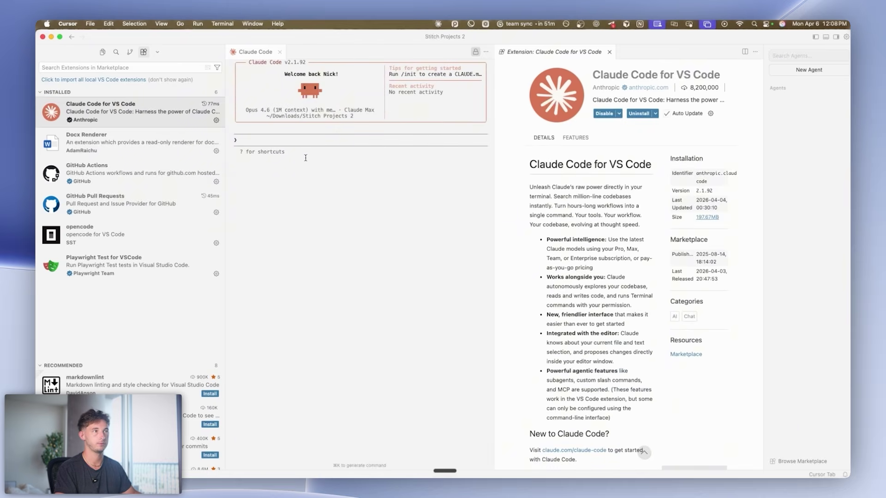
pyautogui.click(610, 53)
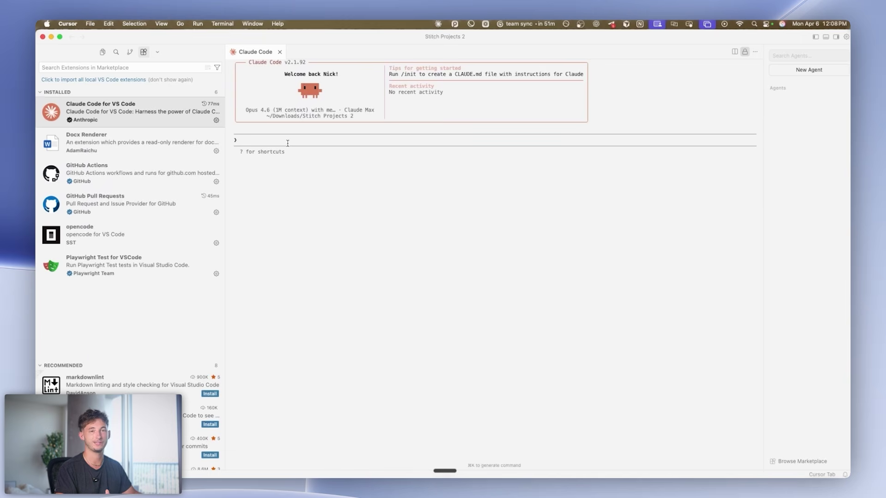
# Prompt Claude Code to build the Stitch export into a responsive React app with scroll-triggered animations, animated hero background, hover states and local dev server
pyautogui.write('[Pasted text #1 +10 lines]')
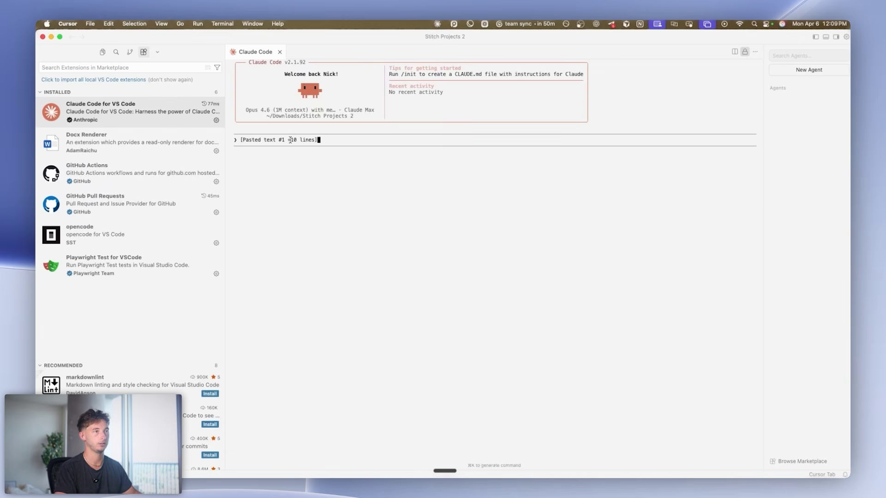
pyautogui.press('Return')
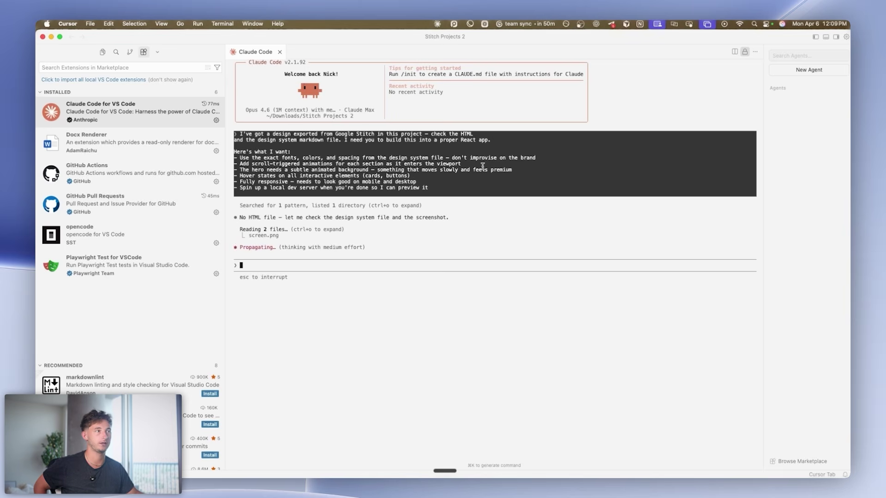
pyautogui.moveTo(239, 164); pyautogui.dragTo(468, 165)
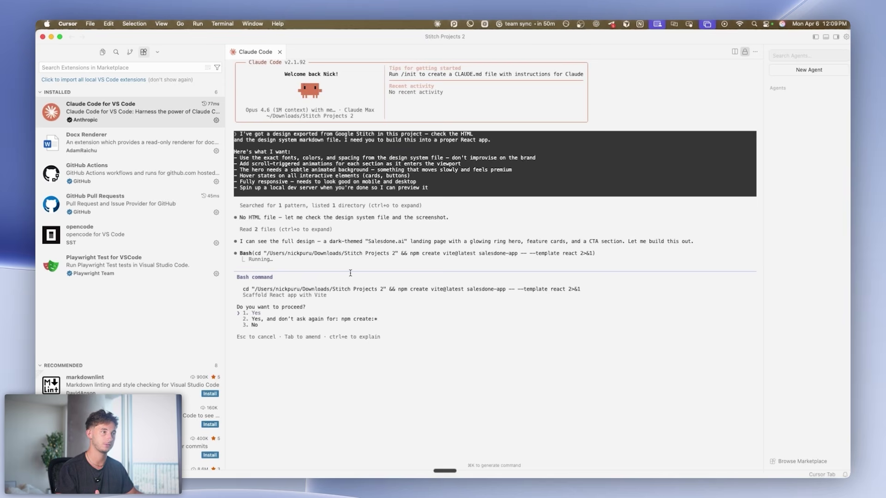
# Approve Claude Code's commands to scaffold the salesdone-app React project with Vite and install its dependencies including framer-motion
pyautogui.press('Return')
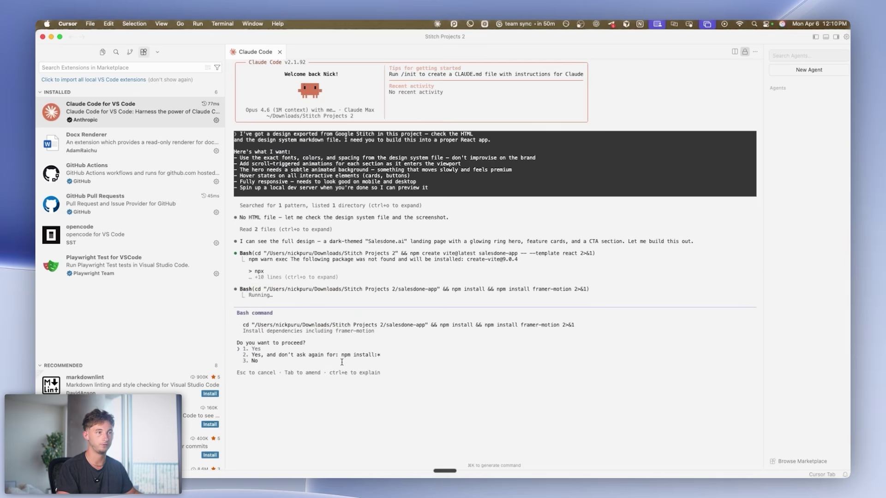
pyautogui.press('Return')
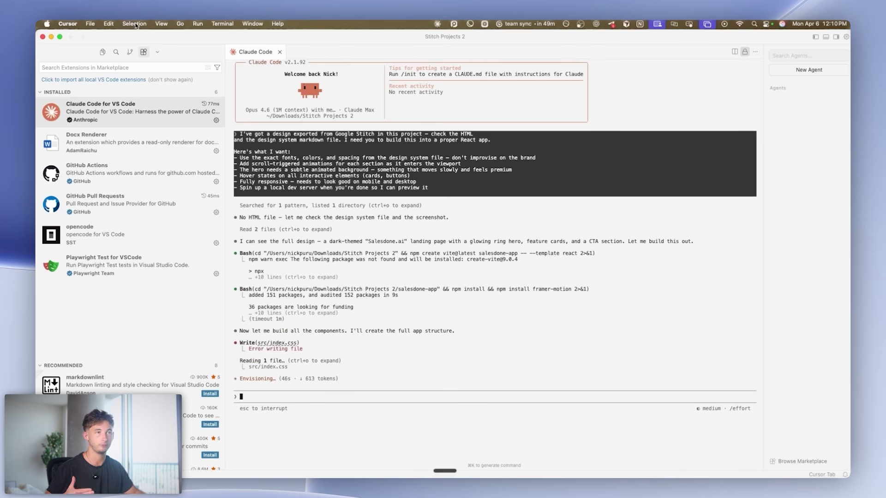
# Show the project's files, allow Claude Code to make all edits during this session, and hide the agents pane
pyautogui.click(102, 52)
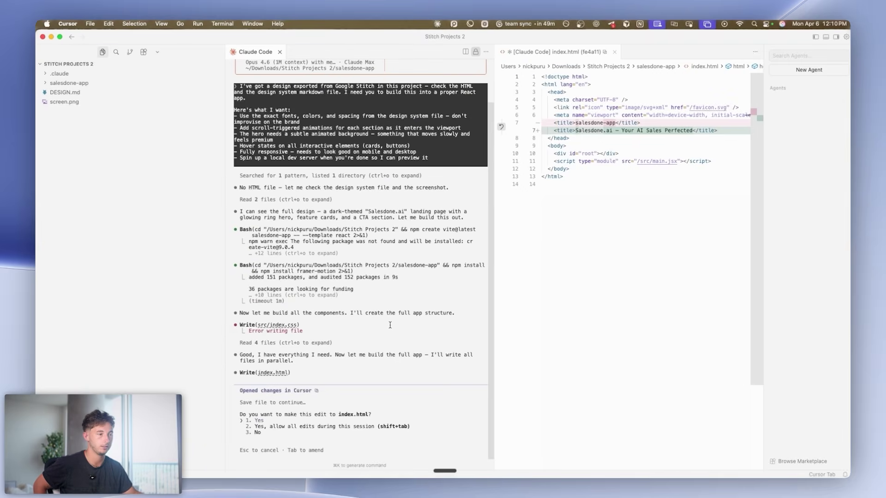
pyautogui.hotkey('shift', 'Tab')
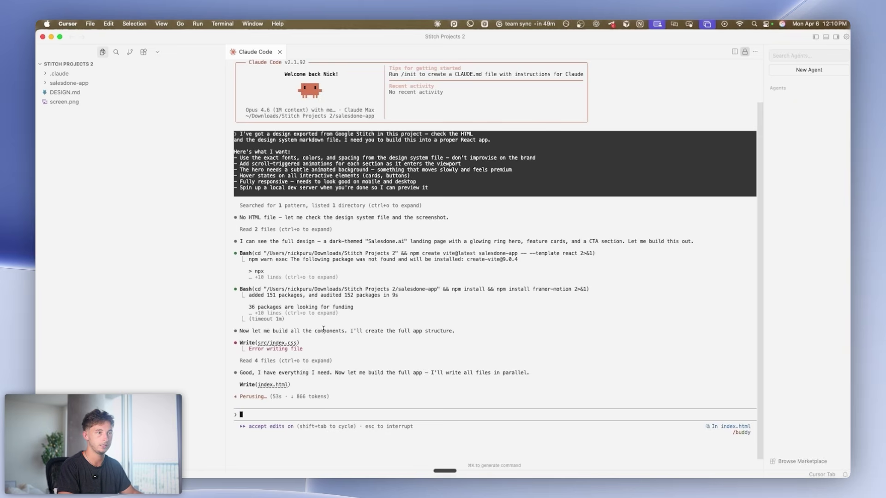
pyautogui.click(836, 36)
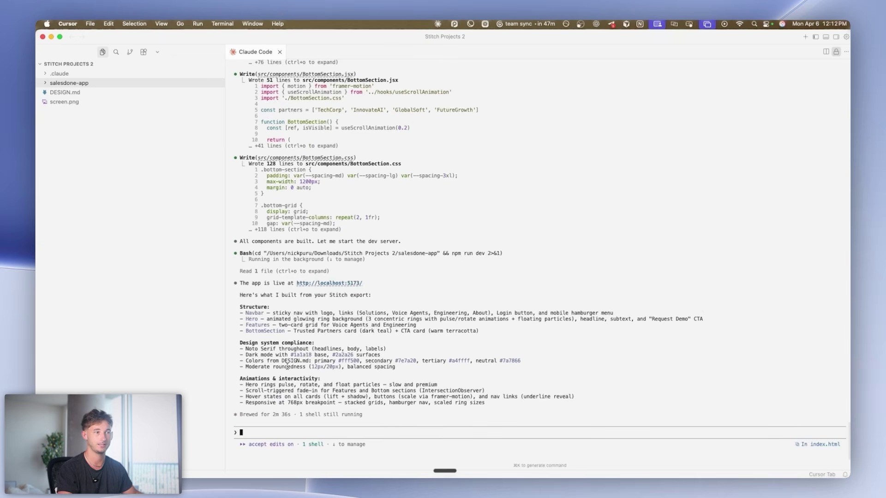
# Open the built app at localhost:5173 and examine the Salesdone.ai page from the hero to the closing call-to-action card
pyautogui.keyDown('super'); pyautogui.click(314, 284); pyautogui.keyUp('super')
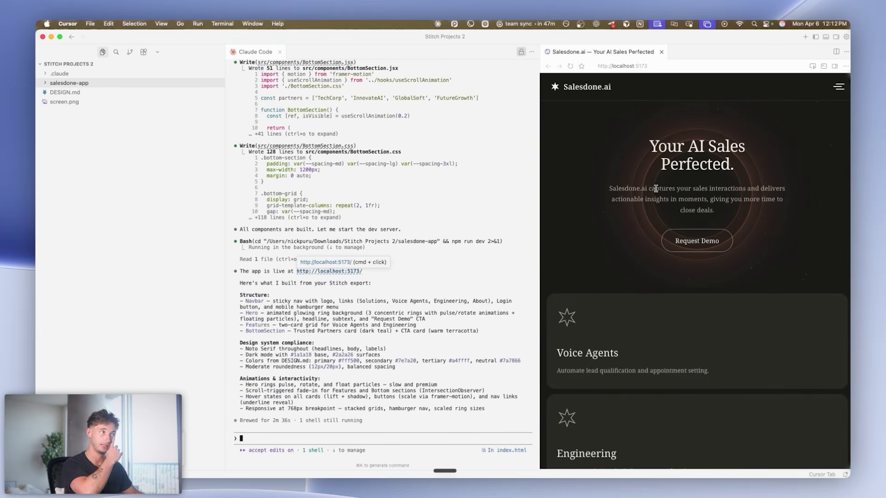
pyautogui.scroll(-5, 656, 217)
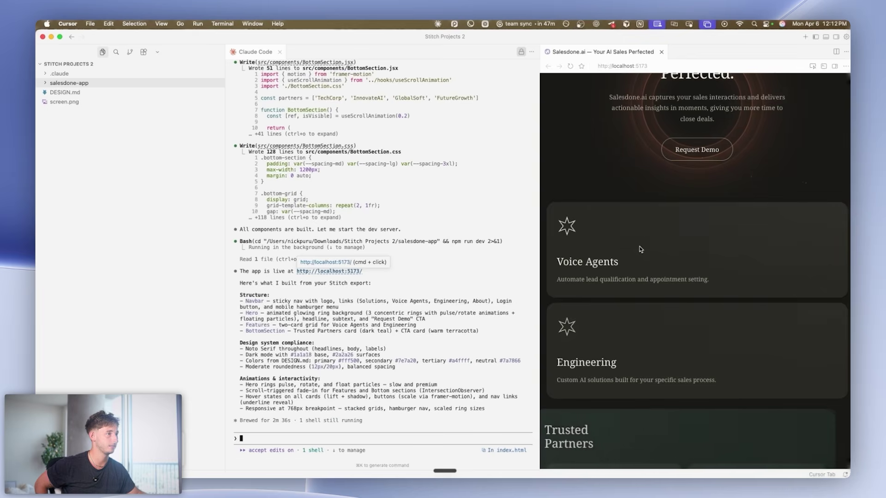
pyautogui.scroll(-5, 602, 279)
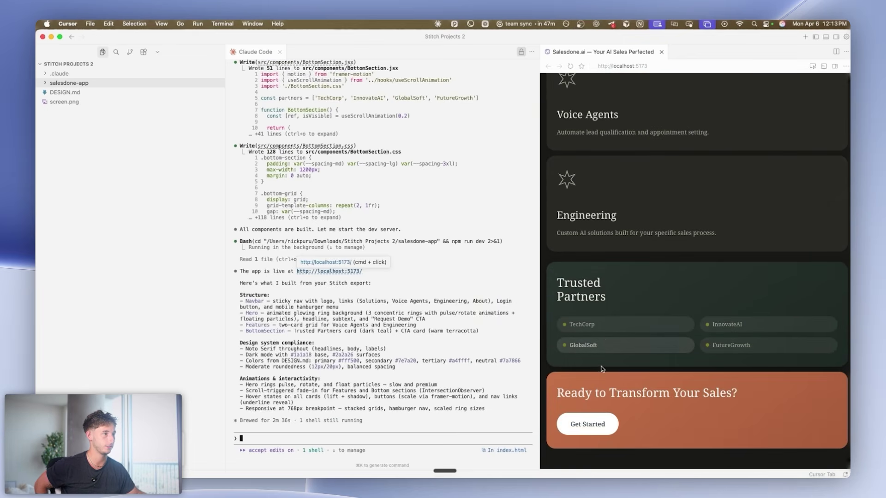
pyautogui.scroll(10, 728, 173)
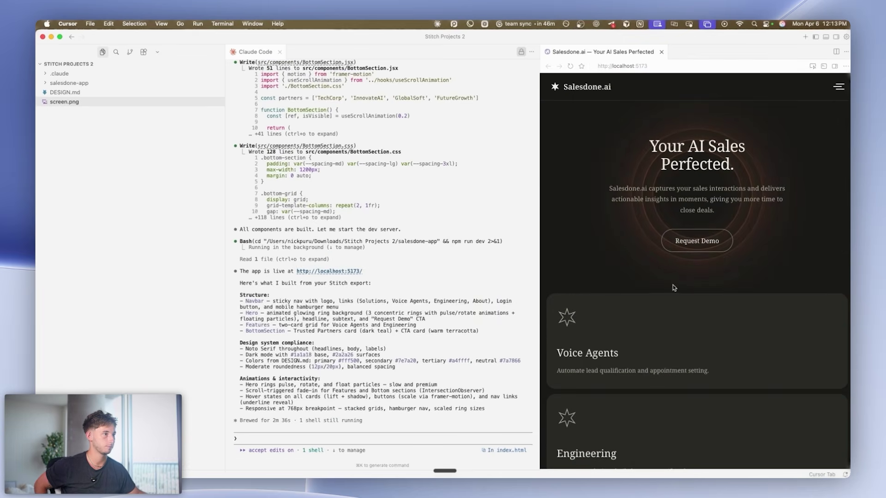
pyautogui.scroll(-8, 673, 282)
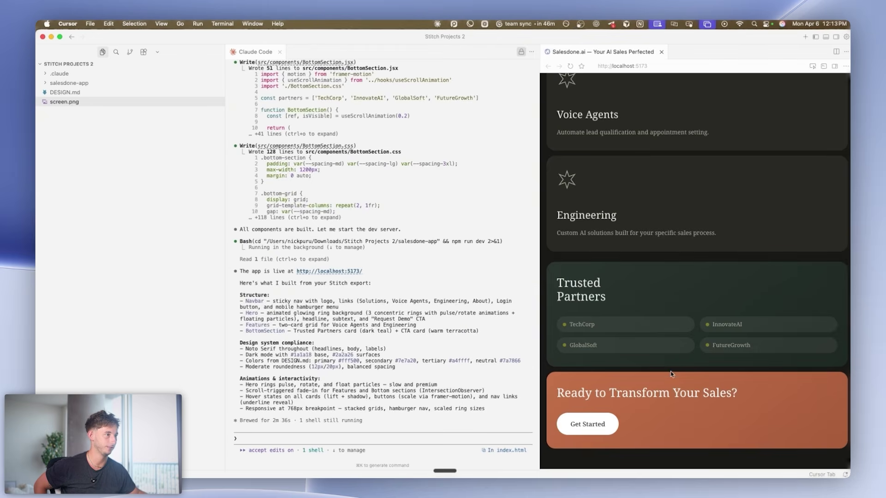
pyautogui.scroll(10, 673, 360)
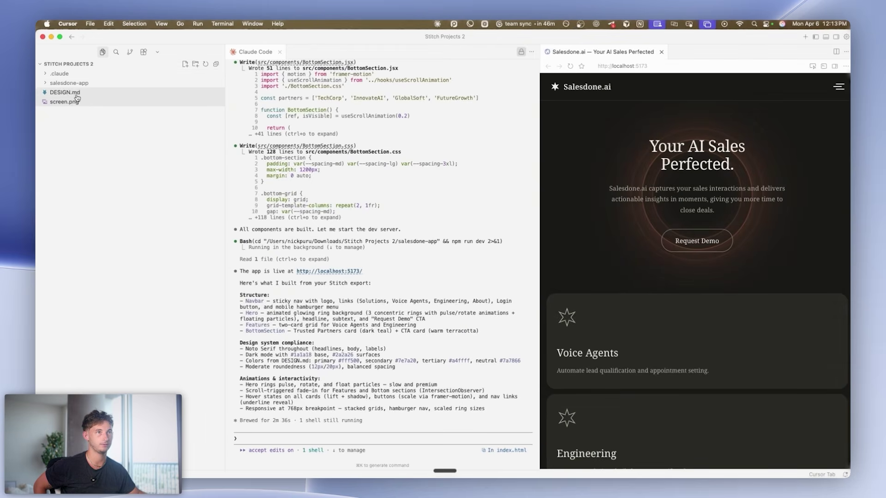
# Send Claude Code the screen.png reference with a request to tweak the page so it looks exactly the same as the reference image
pyautogui.click(95, 104)
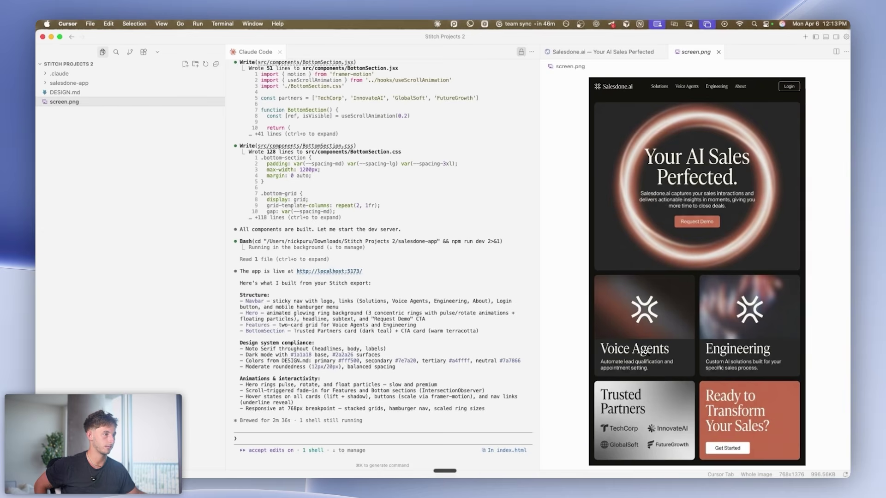
pyautogui.moveTo(735, 88); pyautogui.dragTo(400, 444)
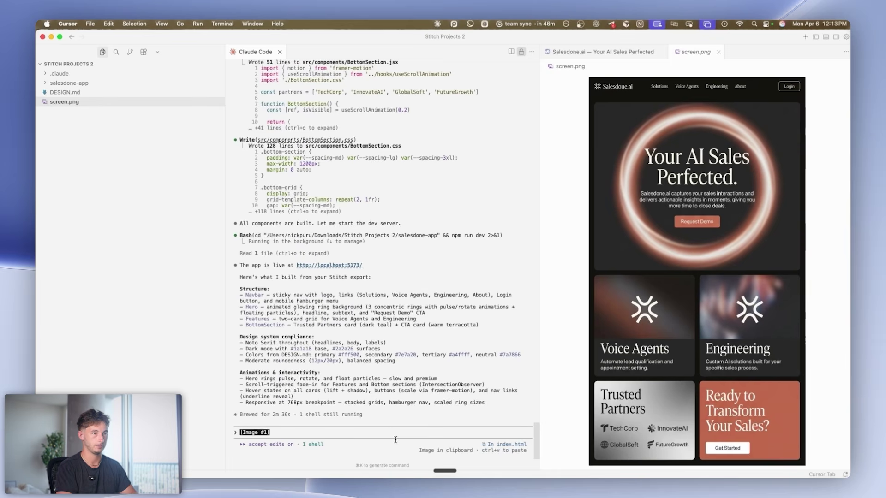
pyautogui.write('this lo')
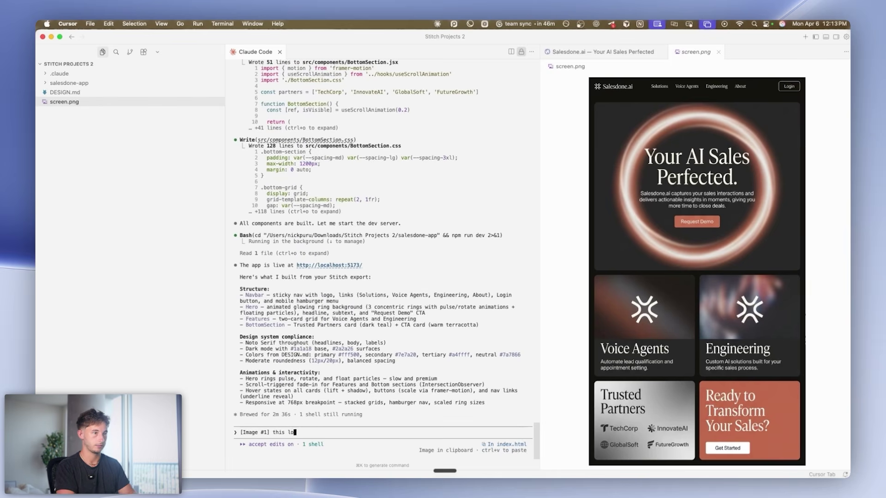
pyautogui.write('oks nothing like the')
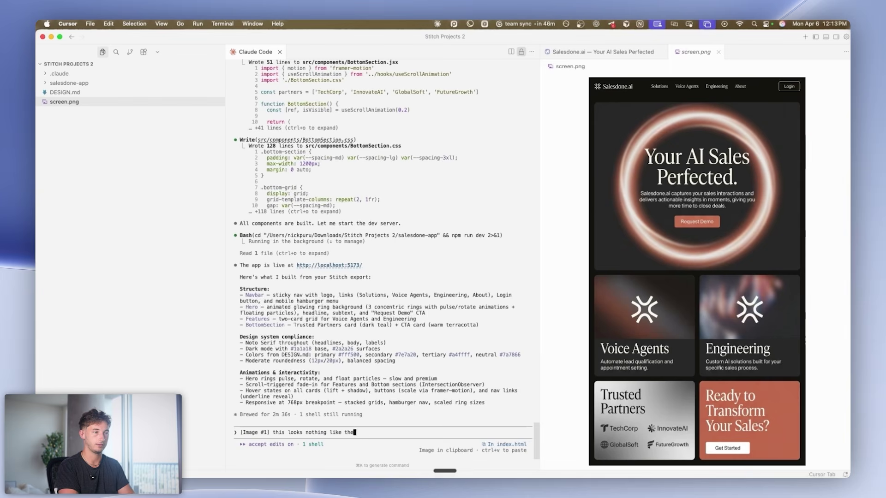
pyautogui.write(' reference image, ')
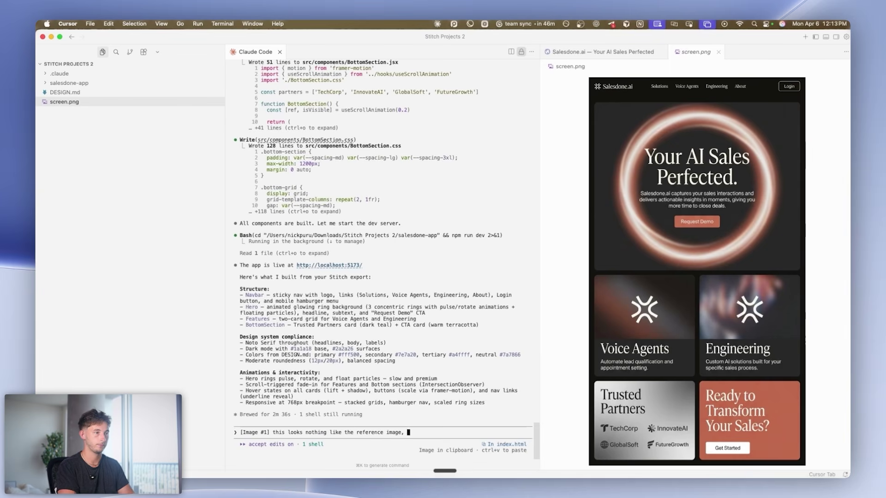
pyautogui.write('i need you to t')
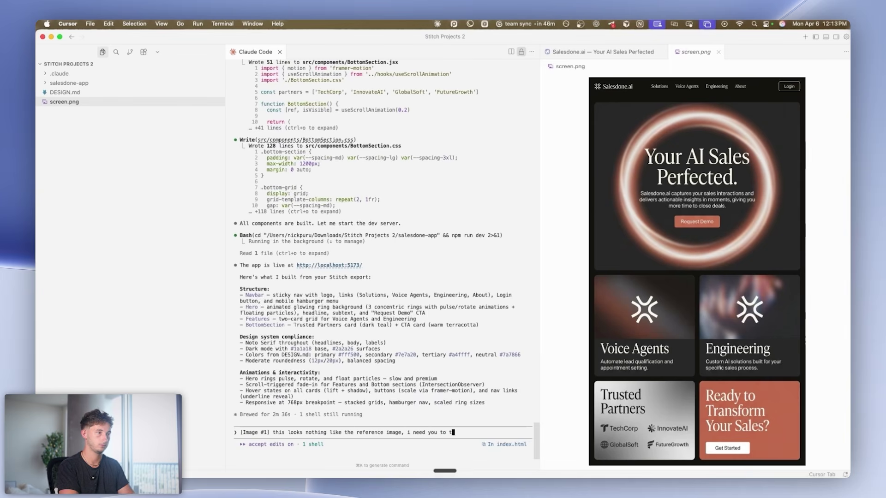
pyautogui.write('weak it to ')
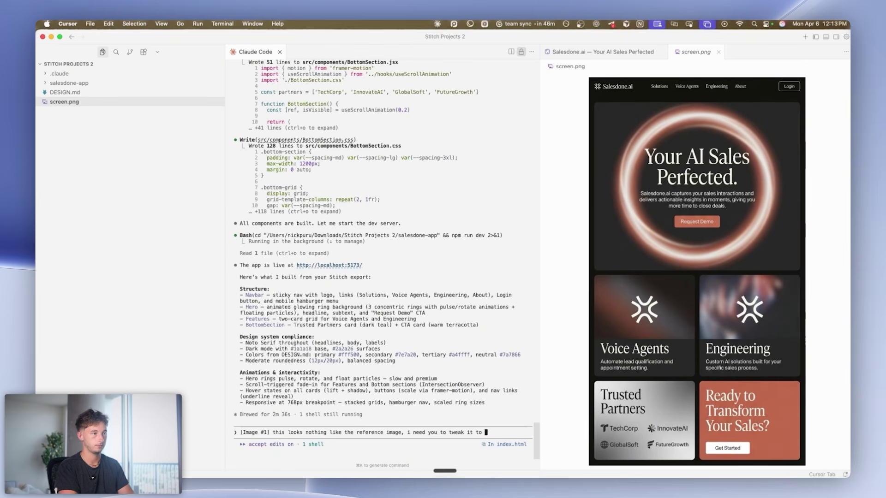
pyautogui.write('make it look exactly the sa')
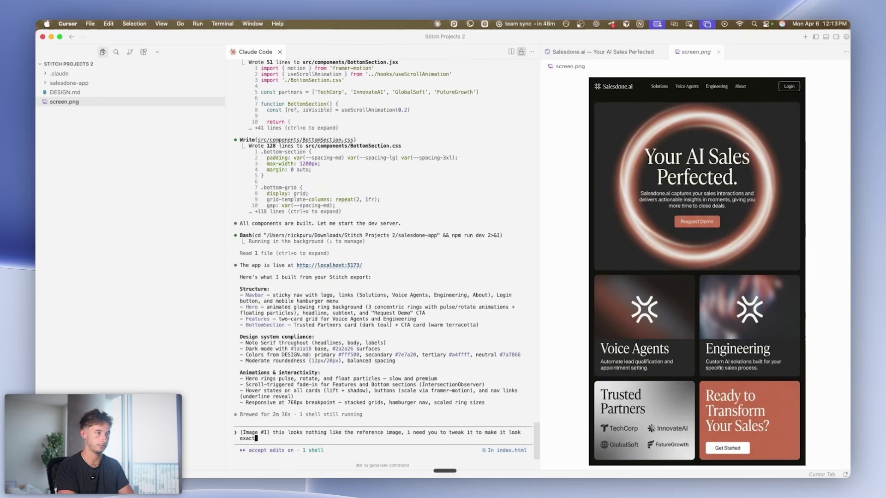
pyautogui.write('me.')
pyautogui.press('Return')
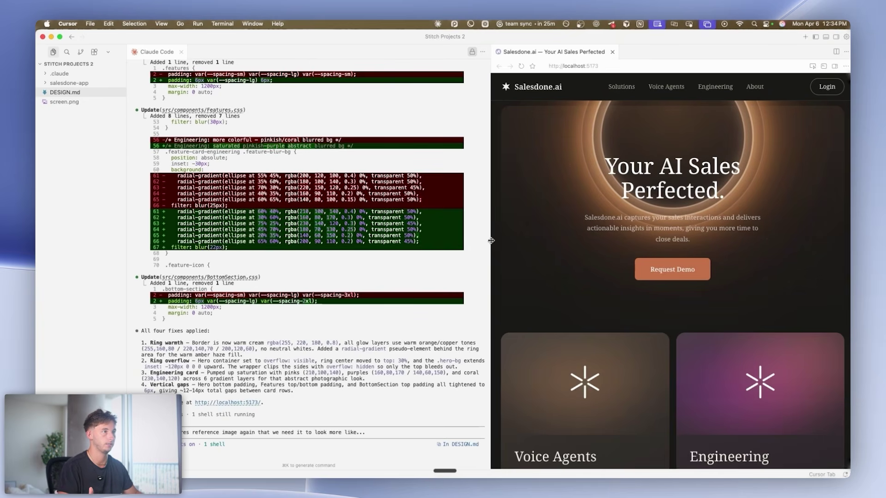
# Widen the page preview to examine the revised desktop layout, and open screen.png for comparison
pyautogui.moveTo(491, 239); pyautogui.dragTo(297, 239)
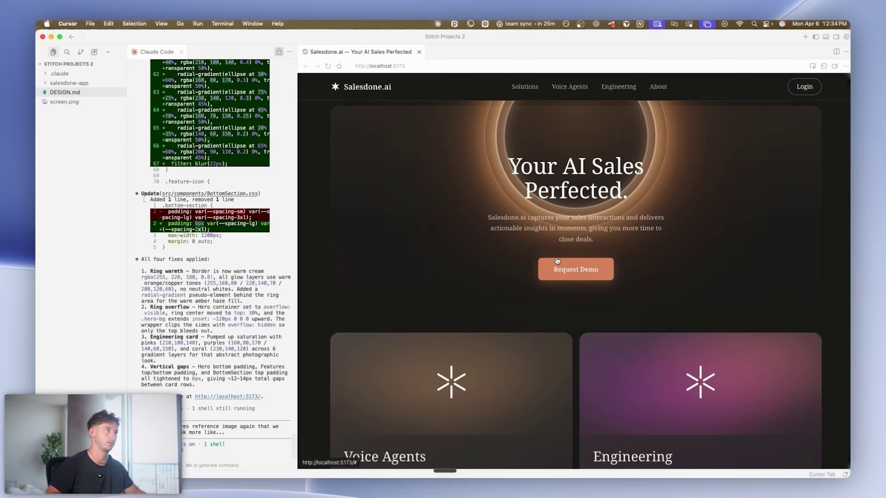
pyautogui.scroll(-5, 560, 266)
pyautogui.scroll(5, 435, 319)
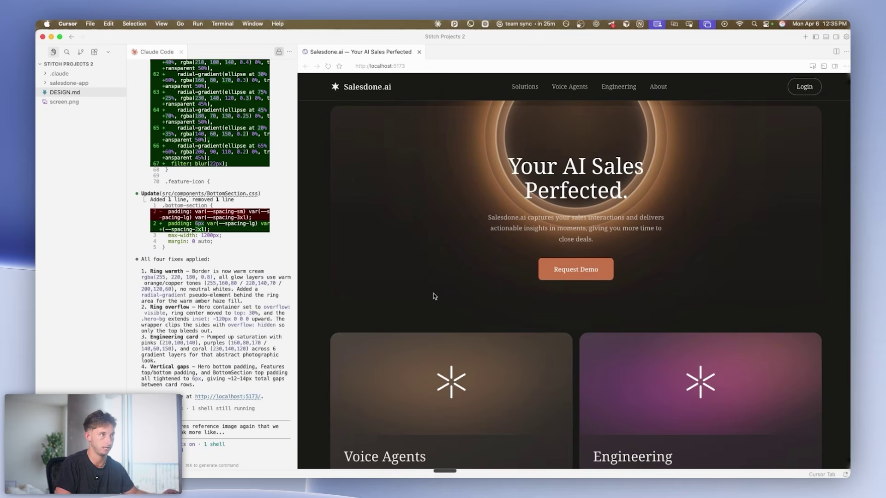
pyautogui.click(64, 101)
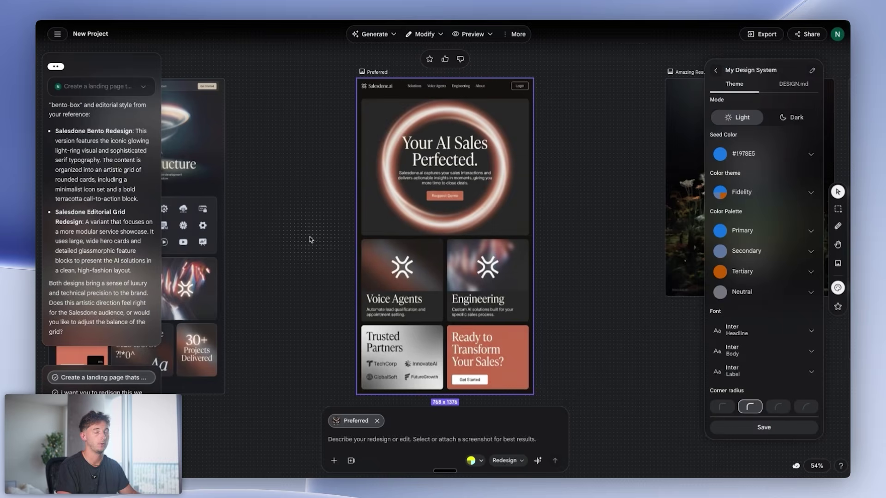
# In Google Stitch, look over all the generated landing page designs on the canvas and select the Preferred design
pyautogui.scroll(-10, 533, 380)
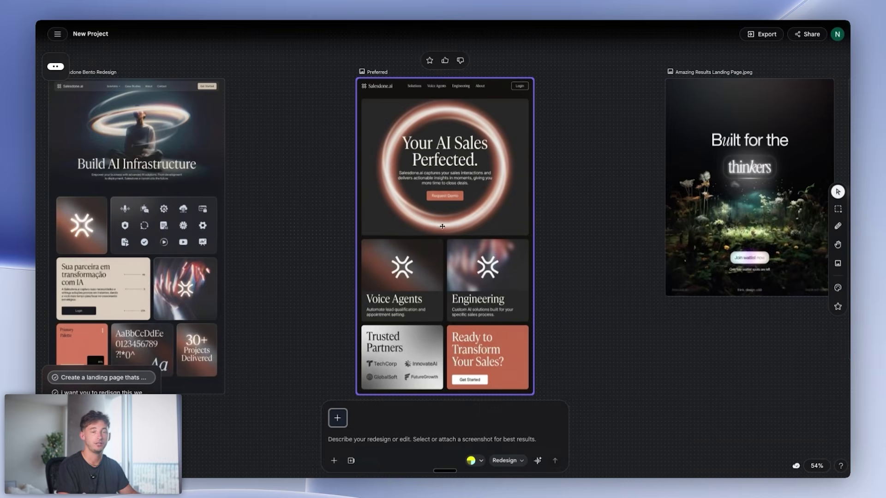
pyautogui.hscroll(15, 533, 380)
pyautogui.scroll(-3, 533, 380)
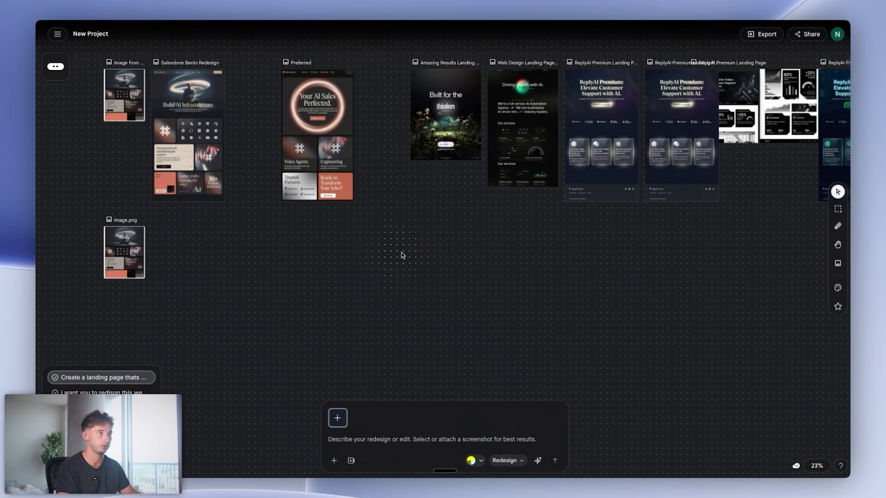
pyautogui.hscroll(-10, 619, 302)
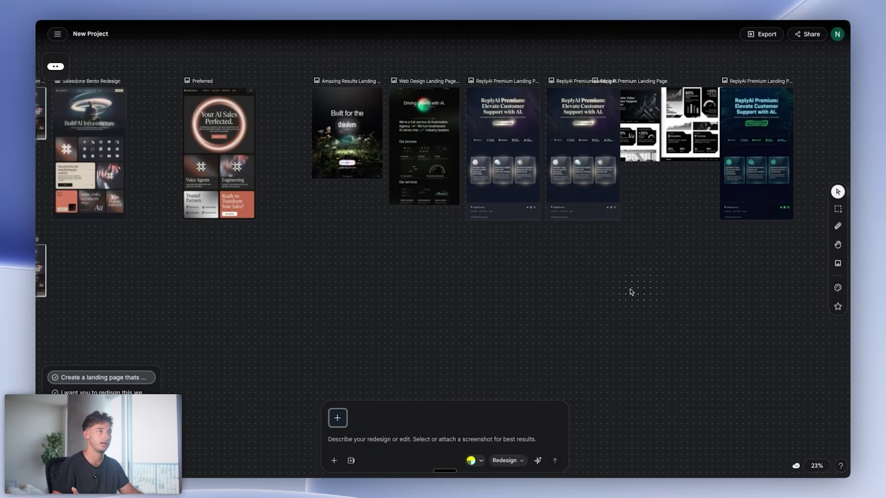
pyautogui.click(450, 216)
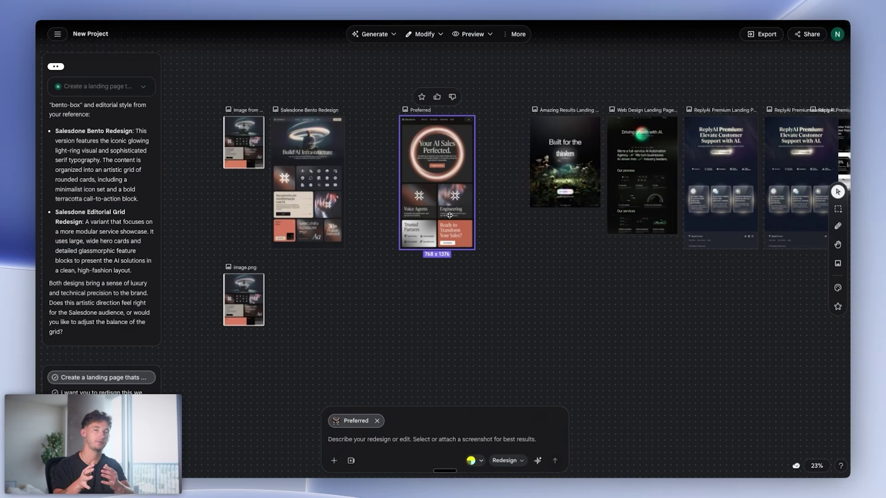
# Return to Cursor and review Claude Code's latest edits and change summary for the ring, font, button and card spacing
pyautogui.hotkey('ctrl', 'Left')
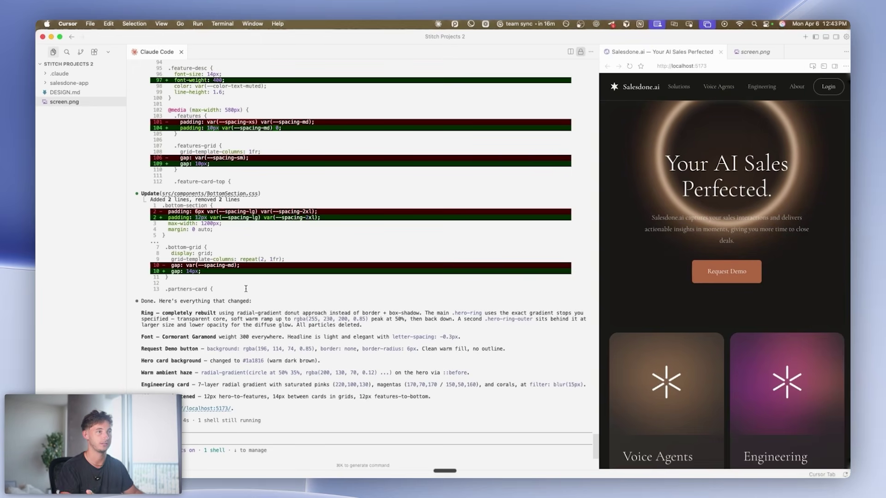
pyautogui.scroll(10, 289, 272)
pyautogui.scroll(-10, 289, 272)
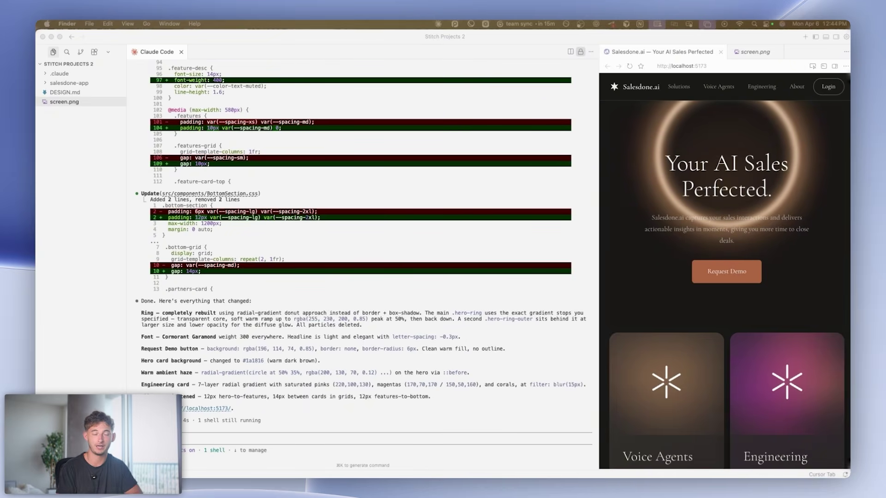
# Start dictating a follow-up prompt to Claude Code
pyautogui.click(222, 436)
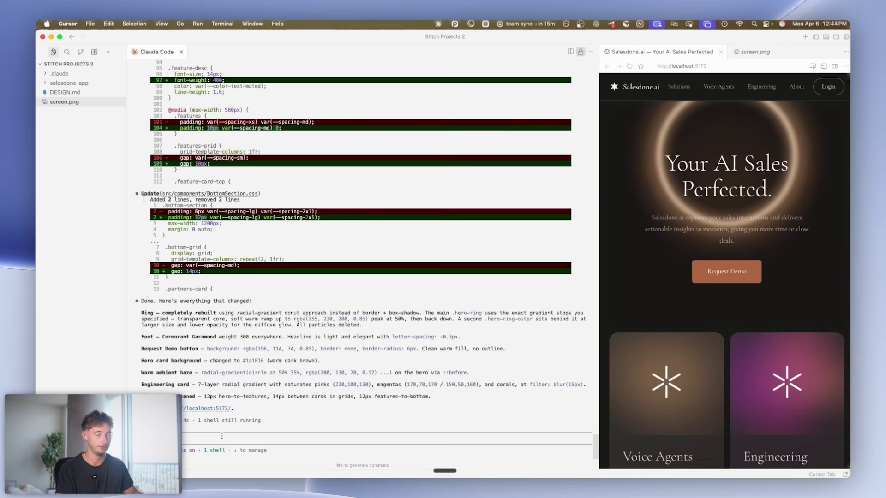
pyautogui.press('fn+space')
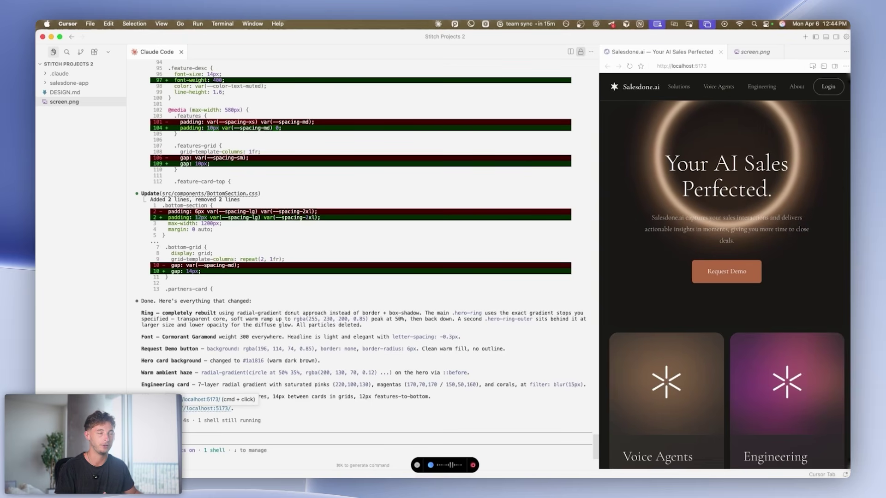